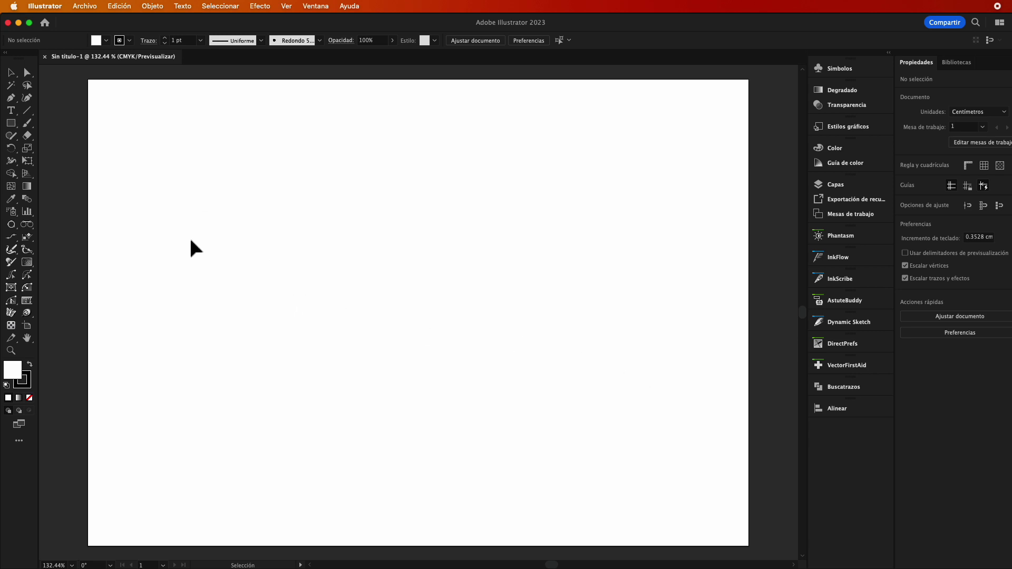
# Step: Create a column graph 10 cm wide and 10 cm tall on the artboard
pyautogui.click(28, 213)
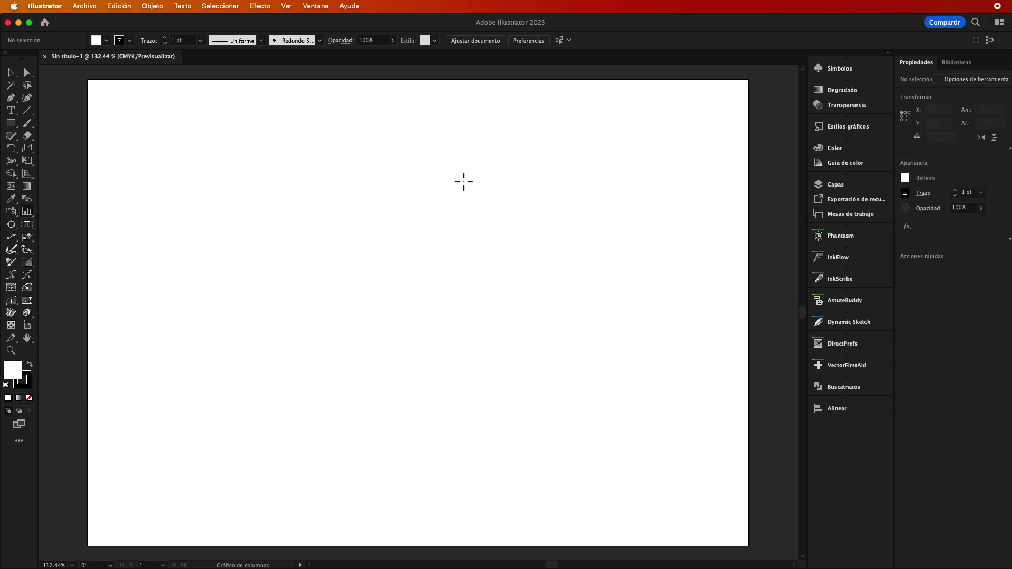
pyautogui.click(339, 188)
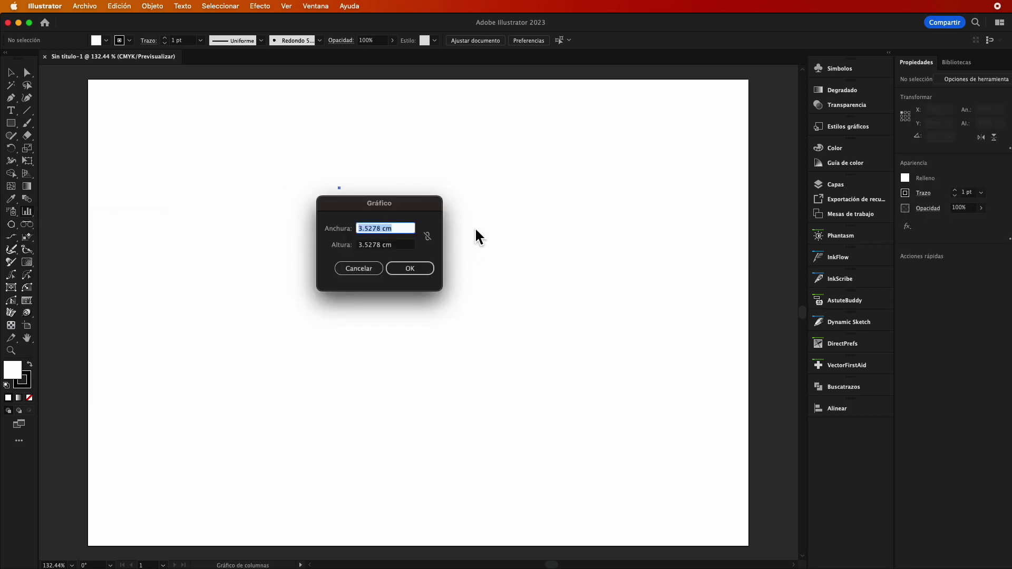
pyautogui.write('10')
pyautogui.press('Tab')
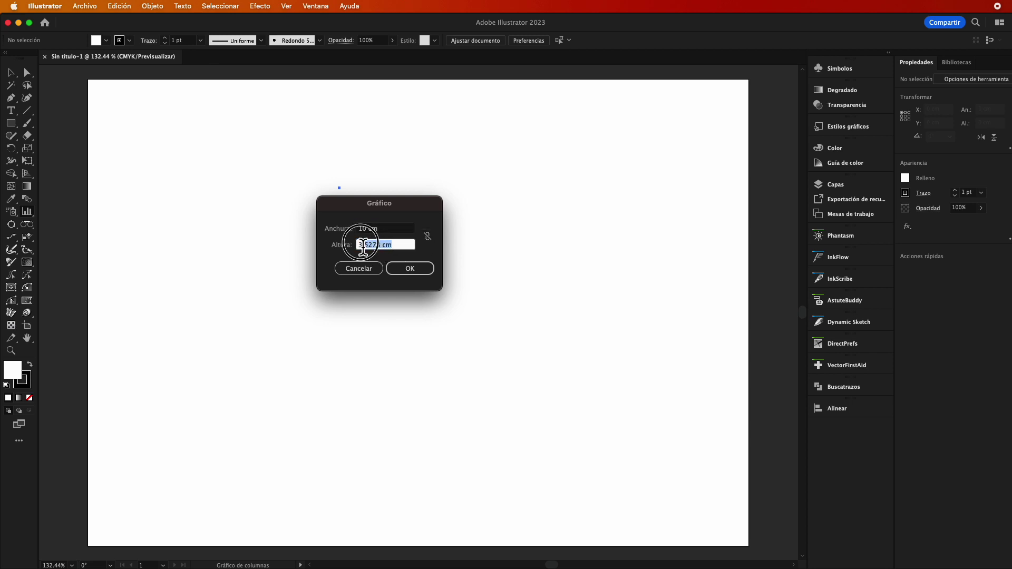
pyautogui.write('10')
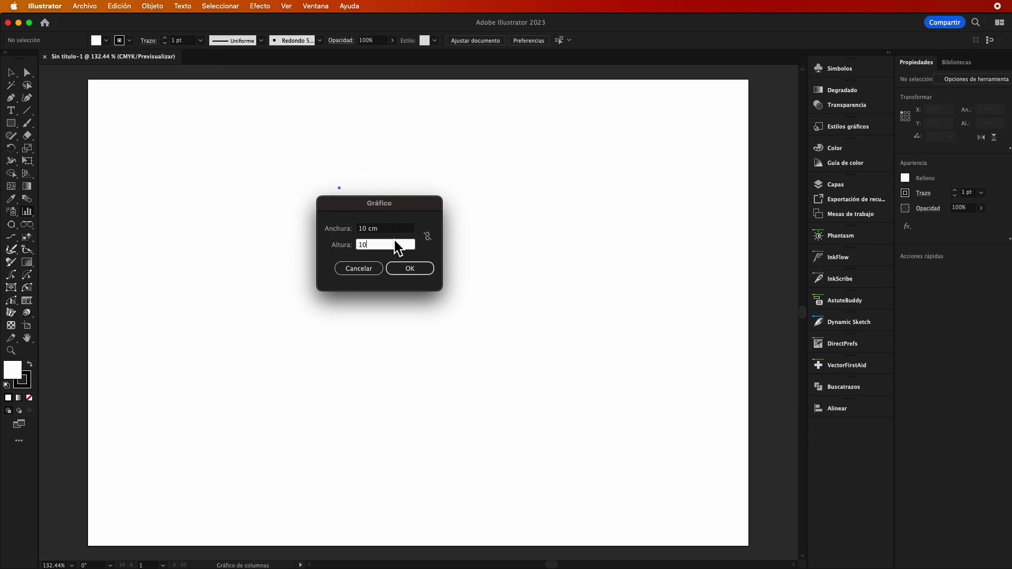
pyautogui.click(421, 274)
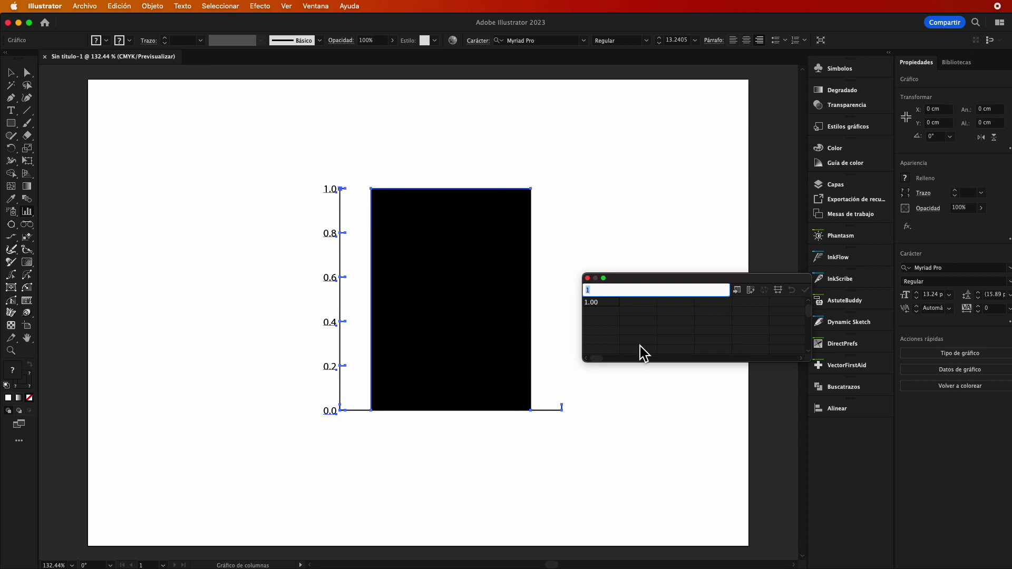
# Step: Enter 10 and 30 in the first two cells of the graph data's first row
pyautogui.click(611, 295)
pyautogui.write('0')
pyautogui.press('Tab')
pyautogui.click(647, 305)
pyautogui.write('3')
pyautogui.write('0')
pyautogui.press('Tab')
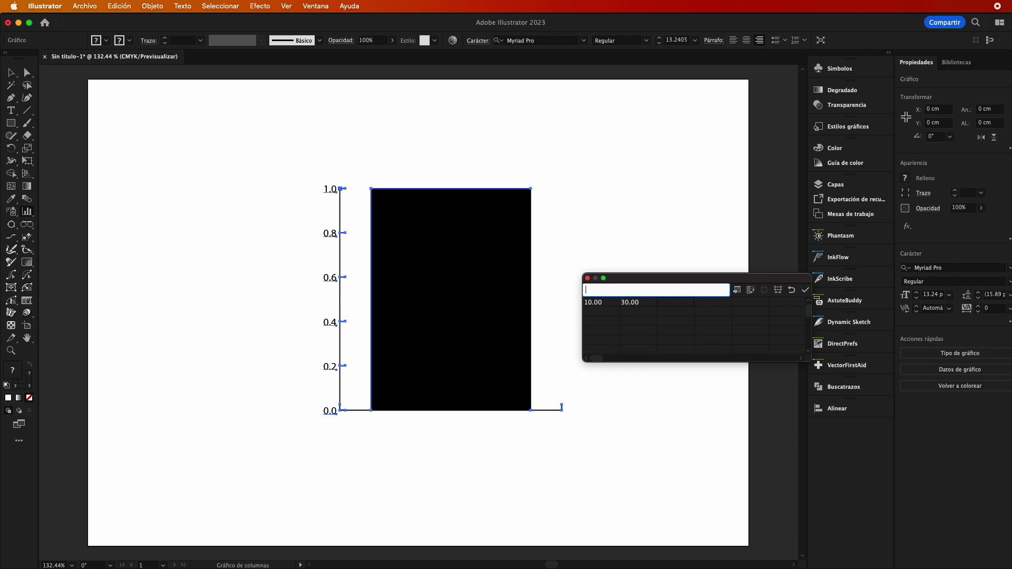
# Step: Enter 20, 50 and 100 in the next cells and apply the data to the graph
pyautogui.write('20')
pyautogui.press('Tab')
pyautogui.write('50')
pyautogui.press('Tab')
pyautogui.write('1')
pyautogui.write('00')
pyautogui.click(805, 291)
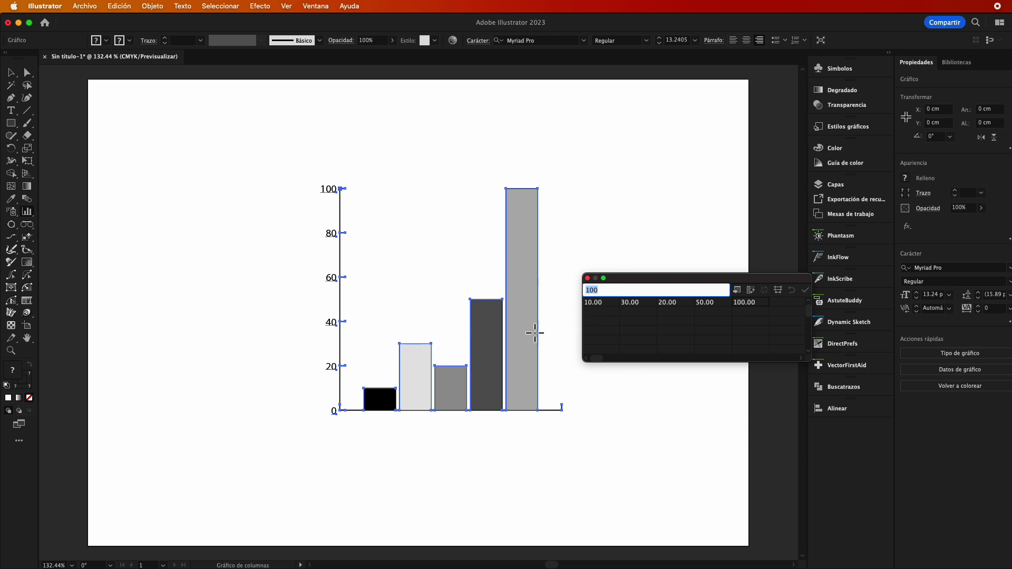
pyautogui.click(11, 73)
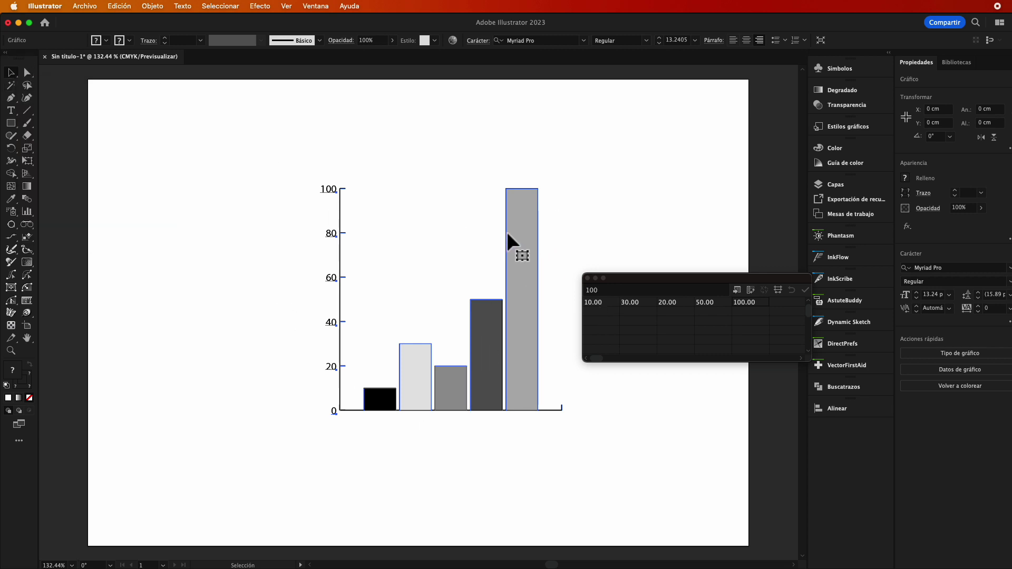
# Step: Close the graph data window
pyautogui.click(151, 6)
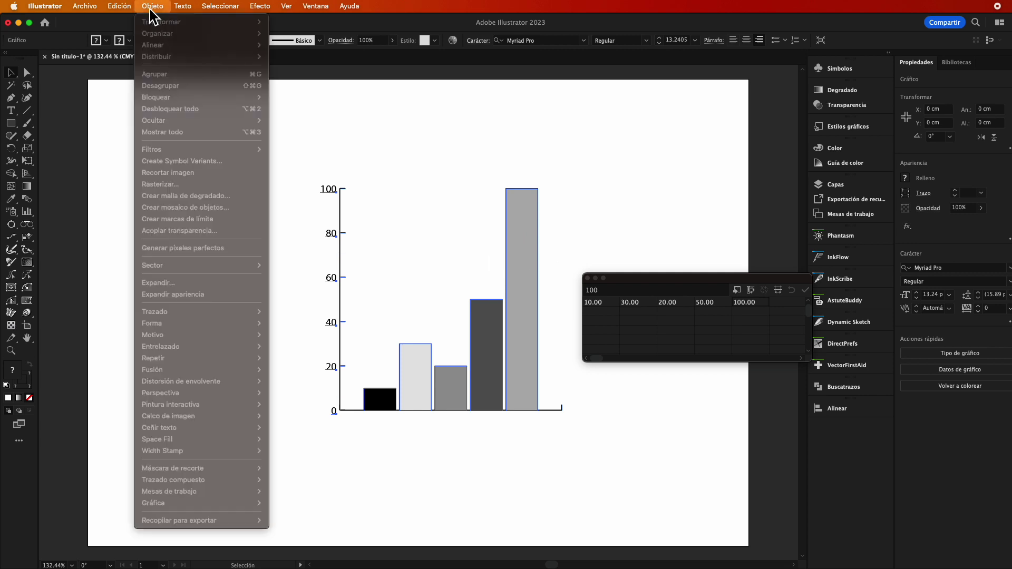
pyautogui.click(153, 6)
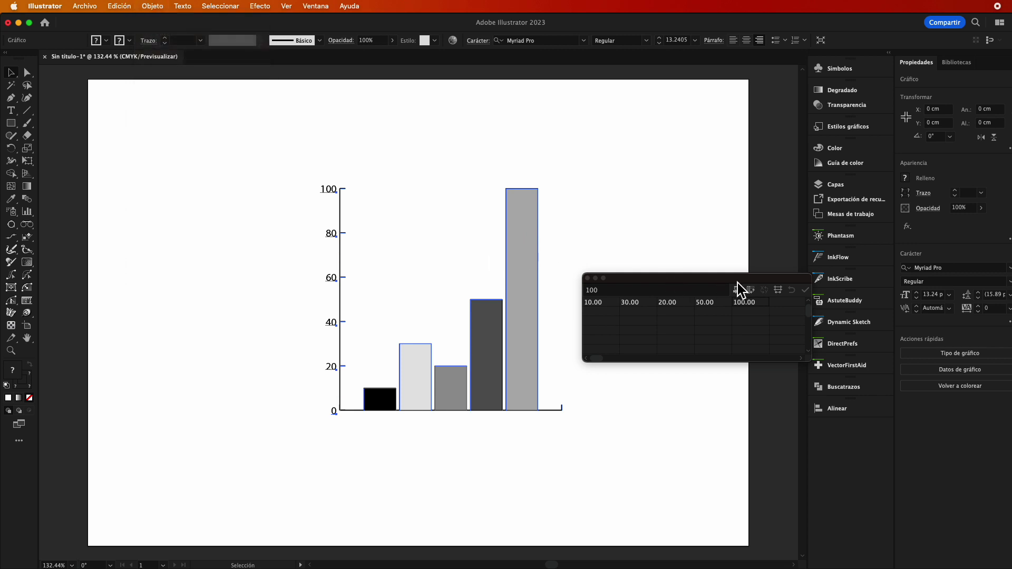
pyautogui.click(809, 299)
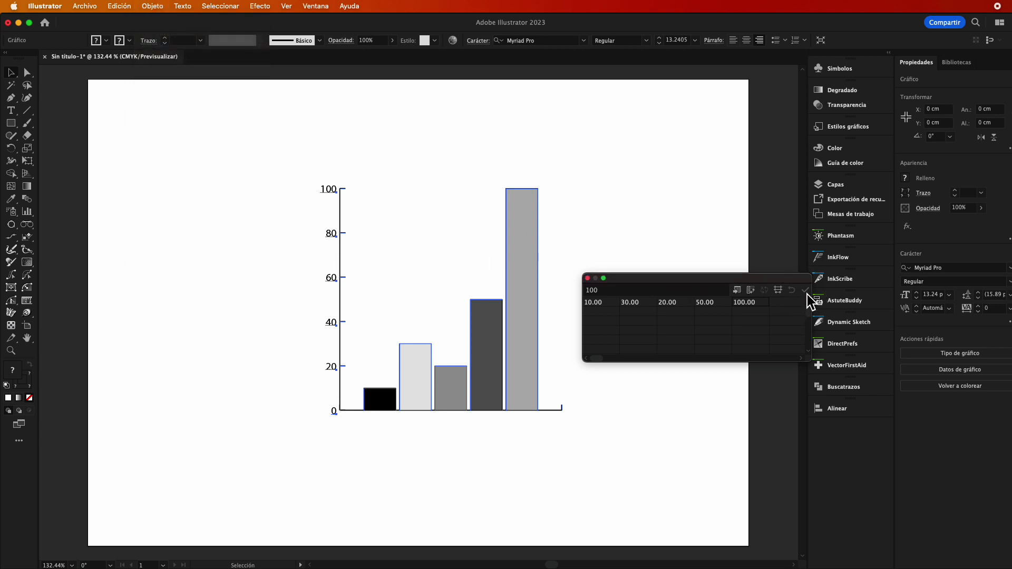
pyautogui.click(587, 278)
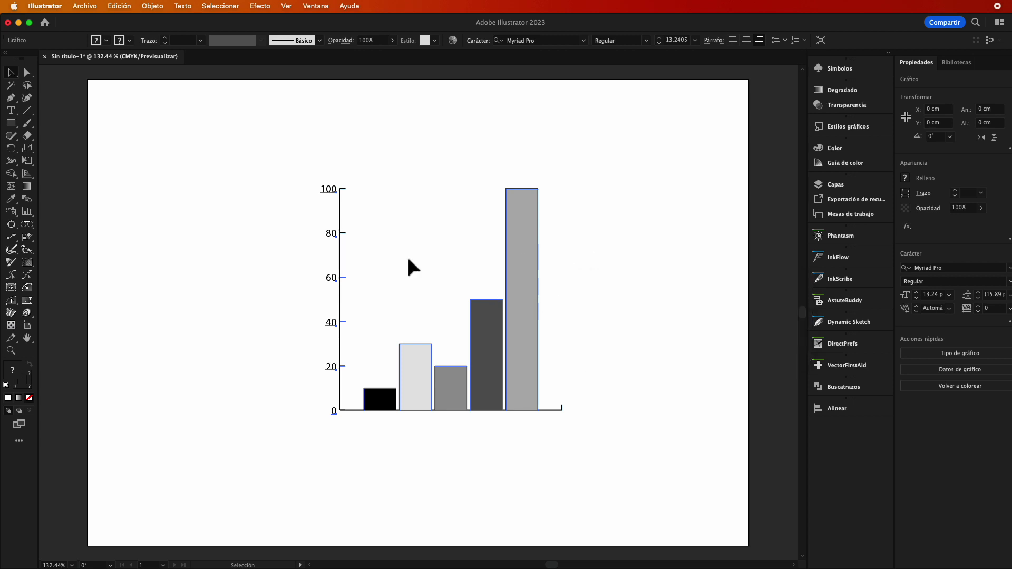
# Step: Change the graph type to a line graph via Objeto > Gráfica > Tipo
pyautogui.click(152, 6)
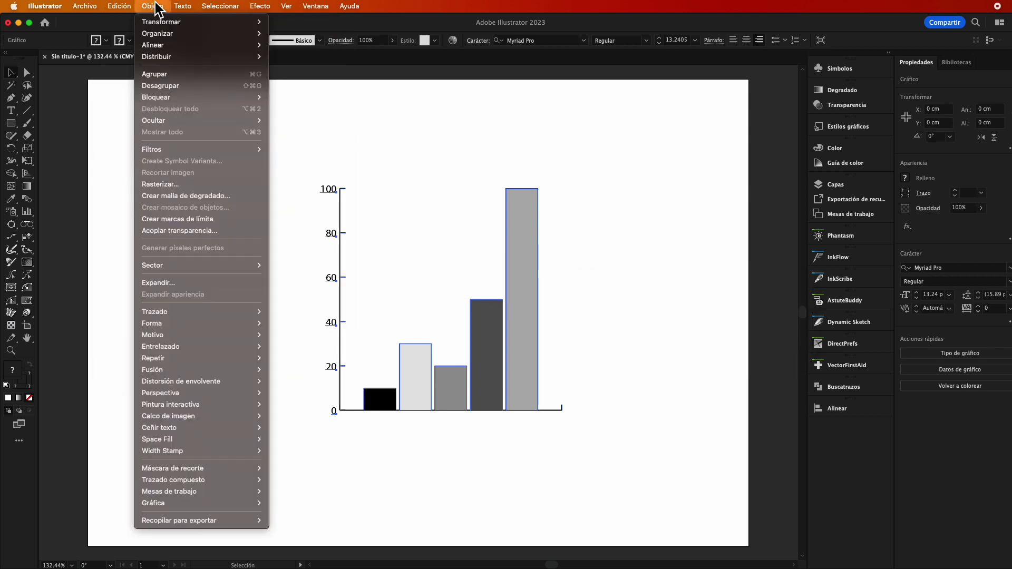
pyautogui.moveTo(198, 503)
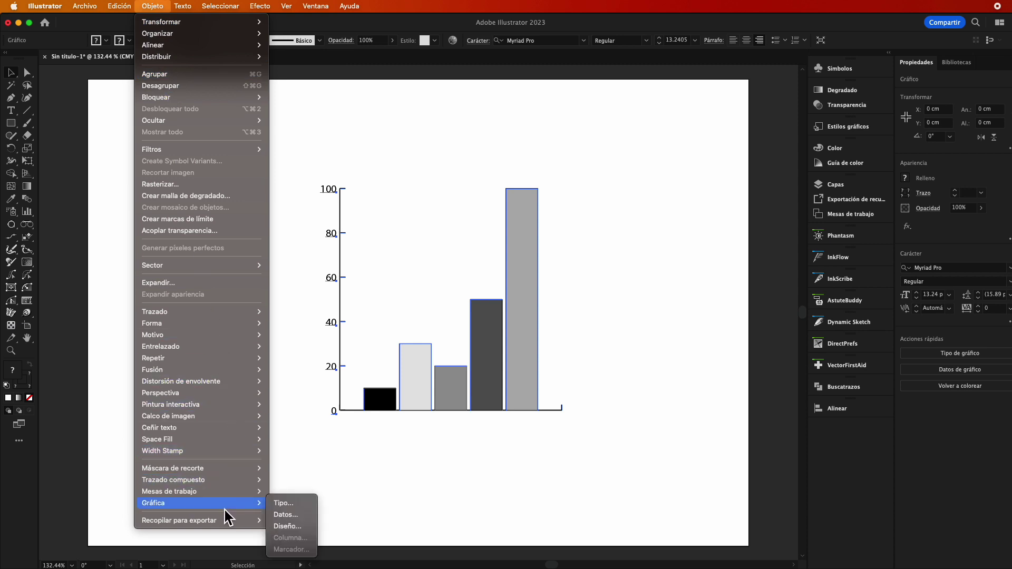
pyautogui.click(282, 503)
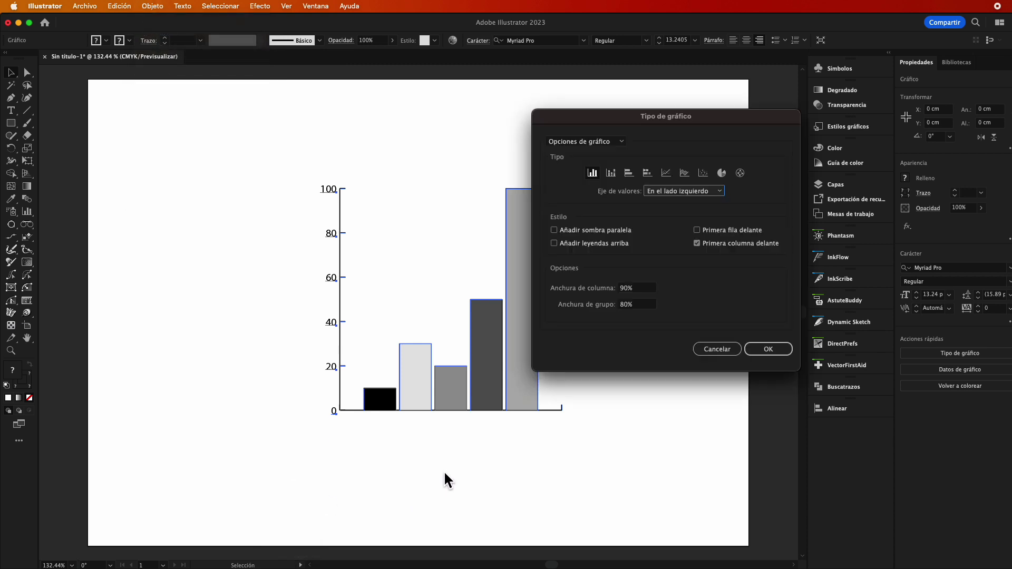
pyautogui.click(667, 177)
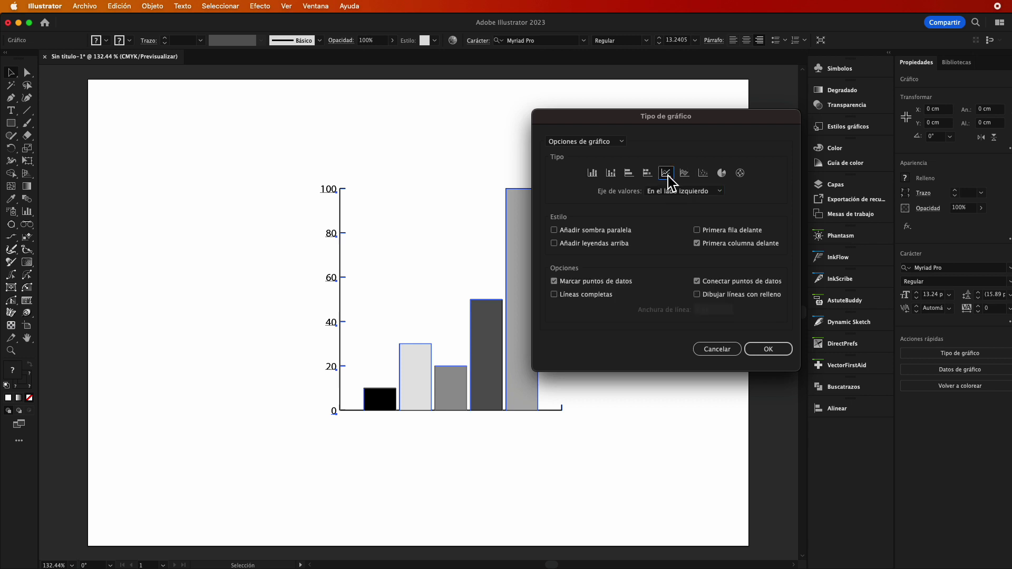
pyautogui.click(770, 352)
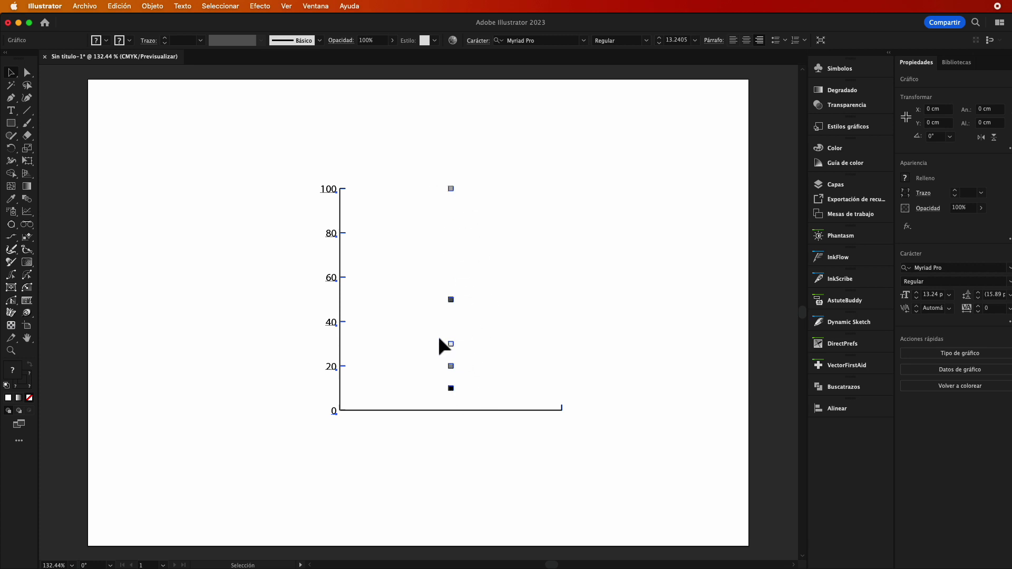
# Step: Transpose the graph data's rows and columns, apply it, and close the data window
pyautogui.click(153, 5)
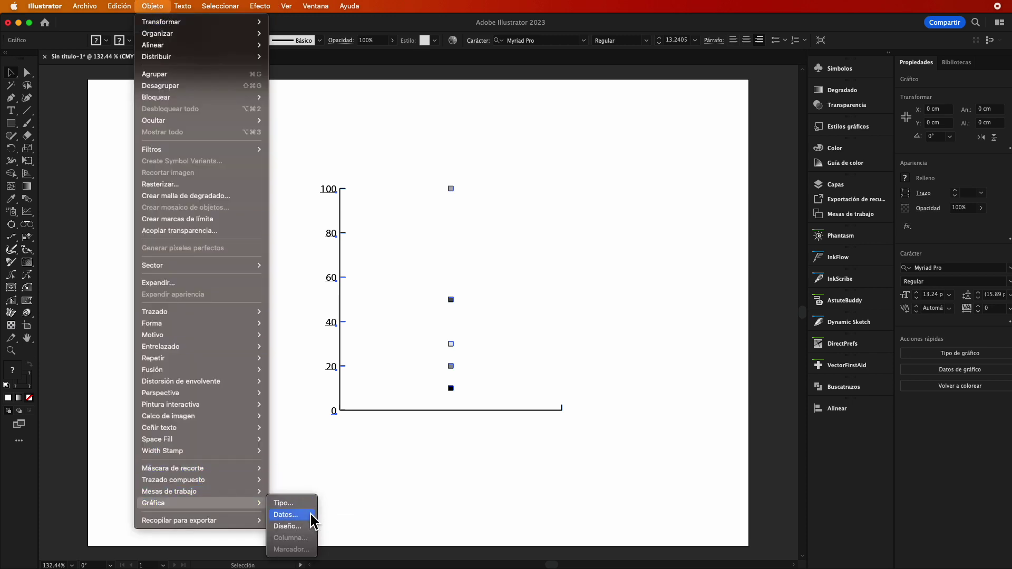
pyautogui.click(310, 516)
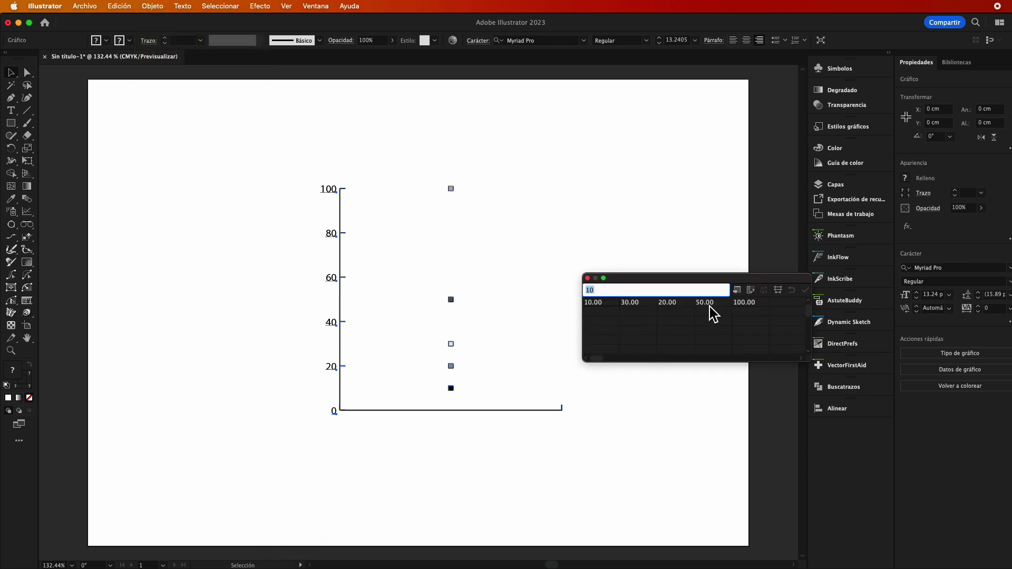
pyautogui.click(755, 292)
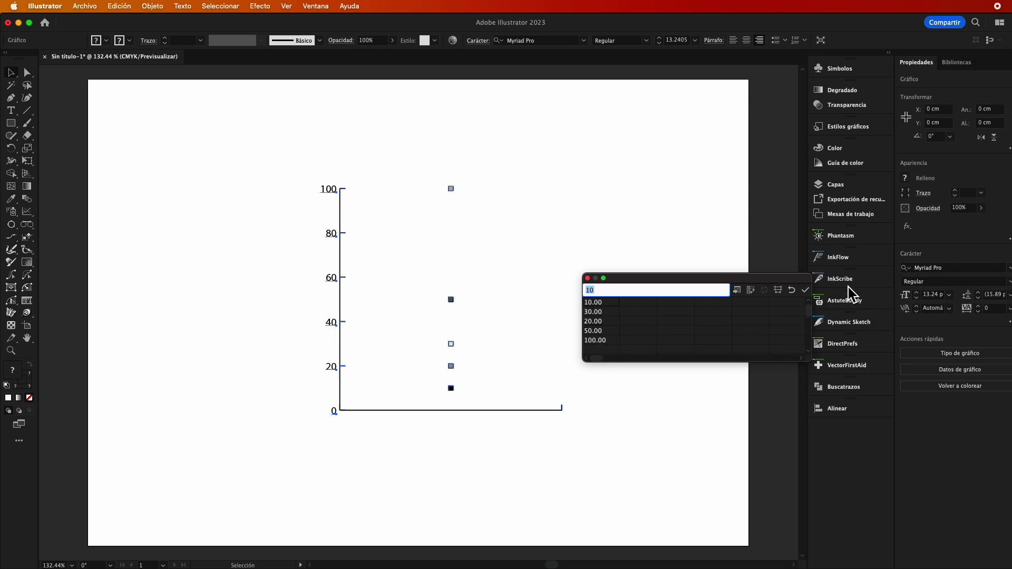
pyautogui.click(810, 293)
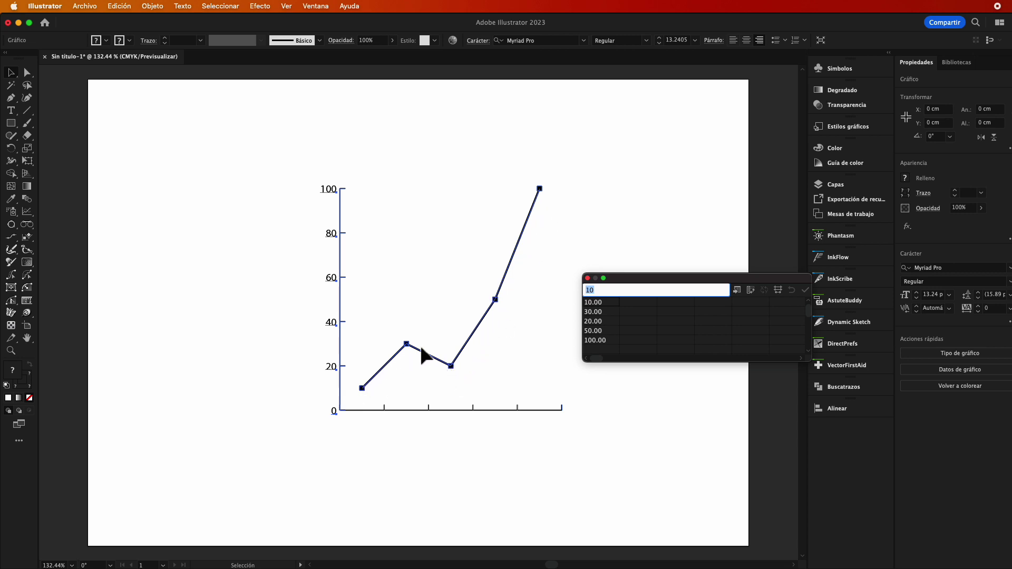
pyautogui.click(588, 278)
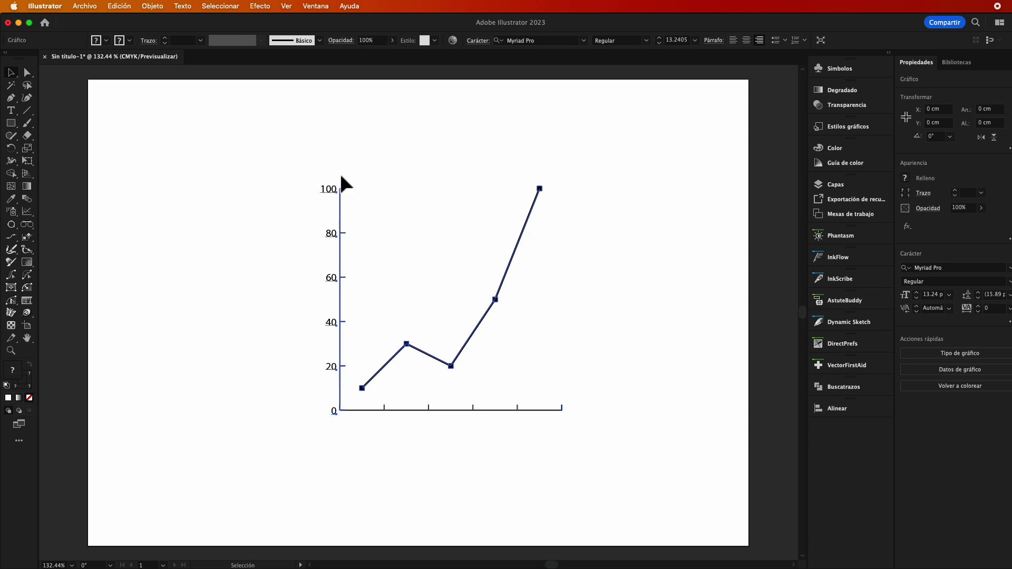
pyautogui.moveTo(322, 176)
pyautogui.mouseDown()
pyautogui.moveTo(569, 420)
pyautogui.moveTo(562, 414)
pyautogui.mouseUp()
# Step: Override calculated values on the value axis and set Divisiones to 4, labelling 0, 25, 50, 75, 100
pyautogui.click(151, 6)
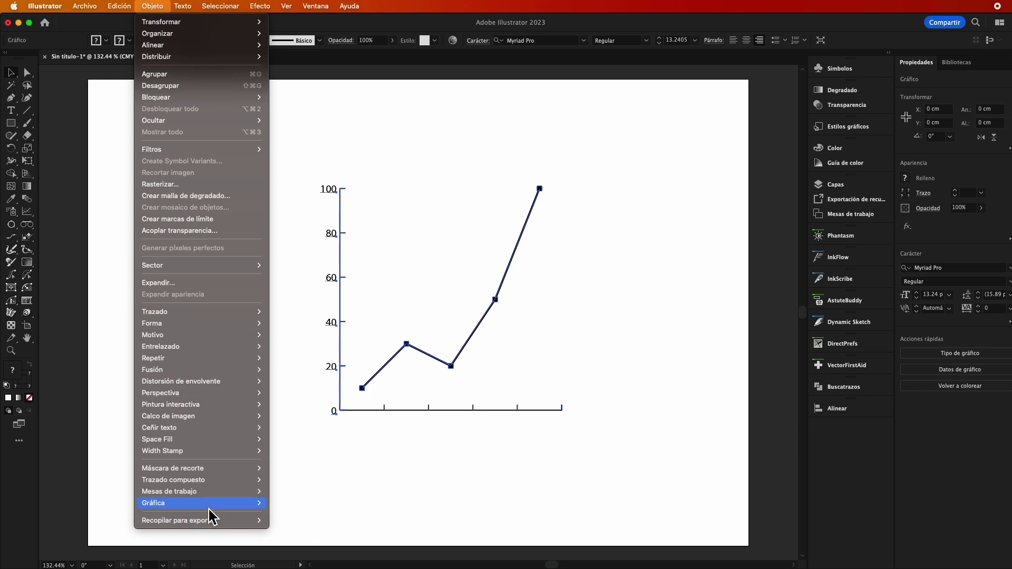
pyautogui.moveTo(198, 503)
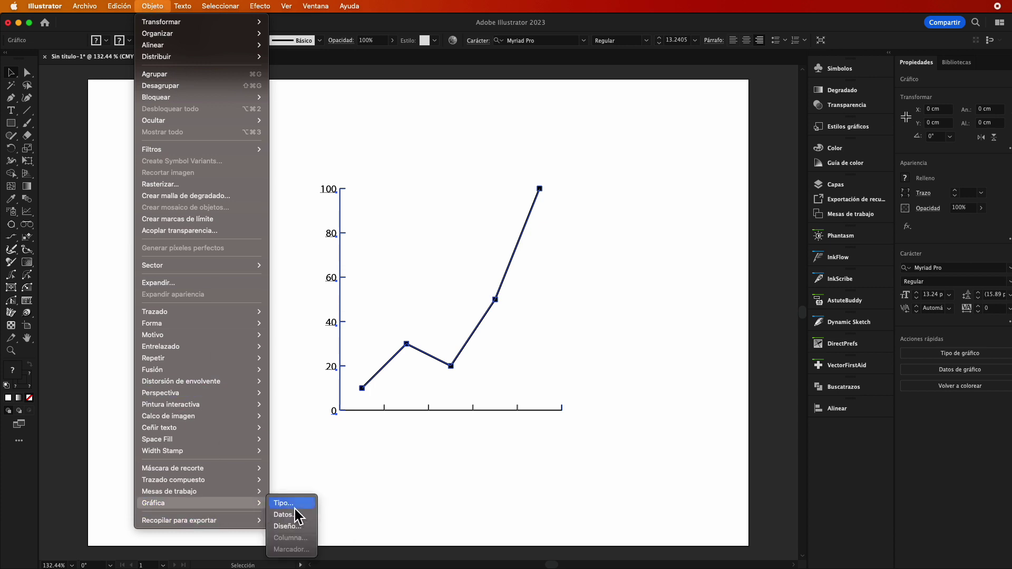
pyautogui.click(294, 505)
pyautogui.moveTo(615, 120)
pyautogui.mouseDown()
pyautogui.moveTo(535, 187)
pyautogui.moveTo(443, 150)
pyautogui.mouseUp()
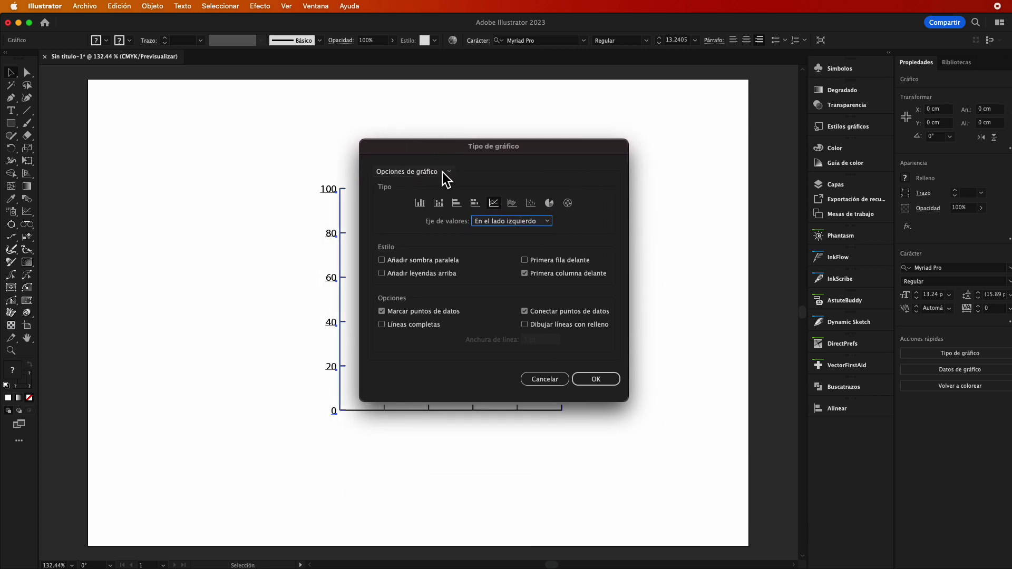
pyautogui.click(443, 174)
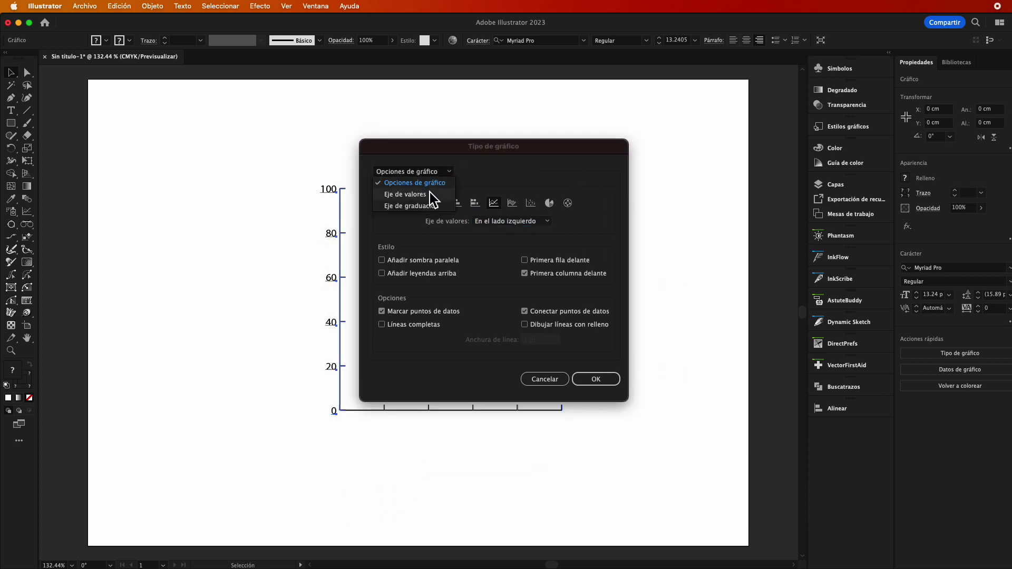
pyautogui.click(429, 195)
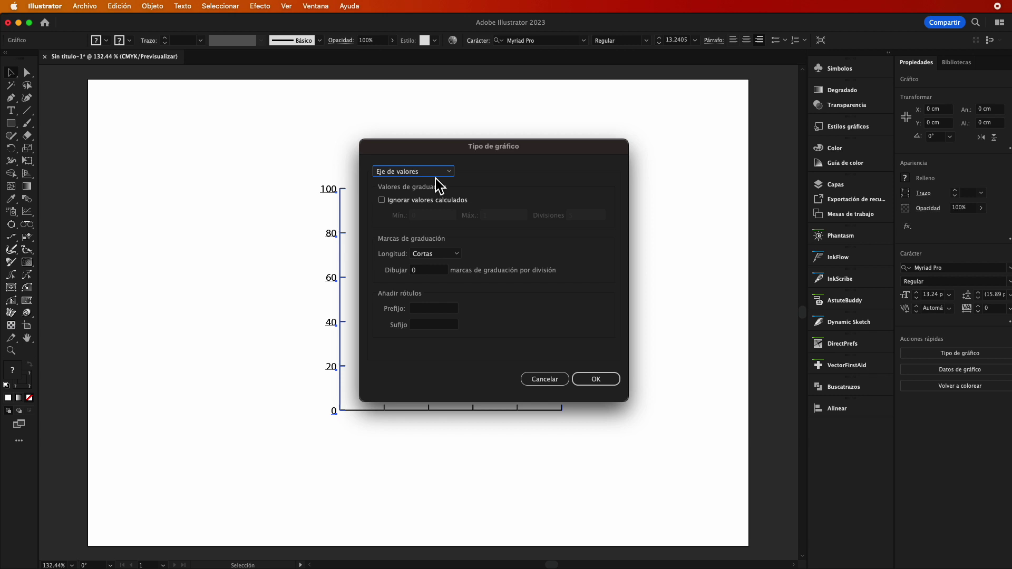
pyautogui.moveTo(491, 151); pyautogui.dragTo(673, 106)
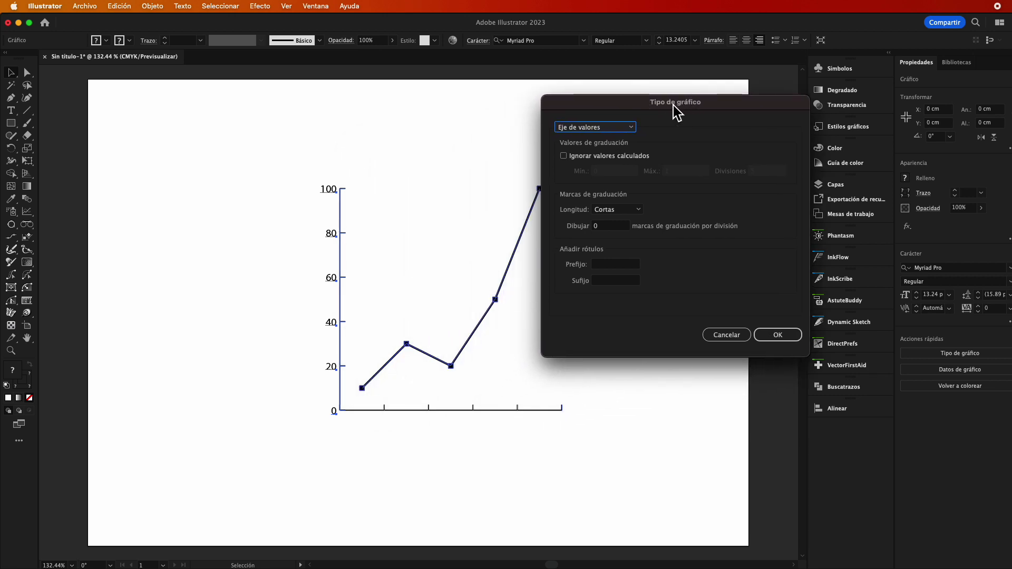
pyautogui.click(564, 156)
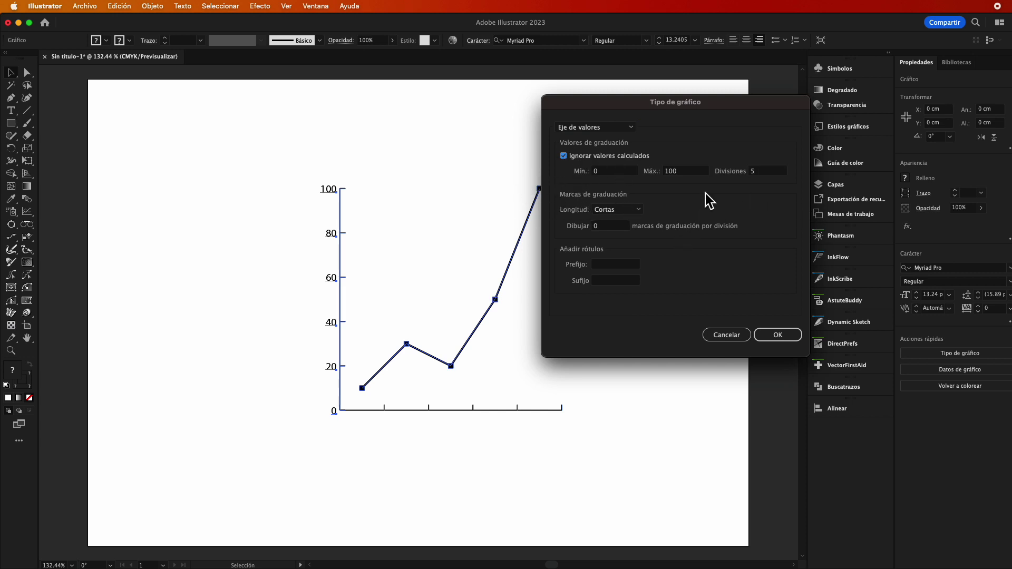
pyautogui.click(765, 172)
pyautogui.moveTo(775, 171); pyautogui.dragTo(746, 171)
pyautogui.click(783, 339)
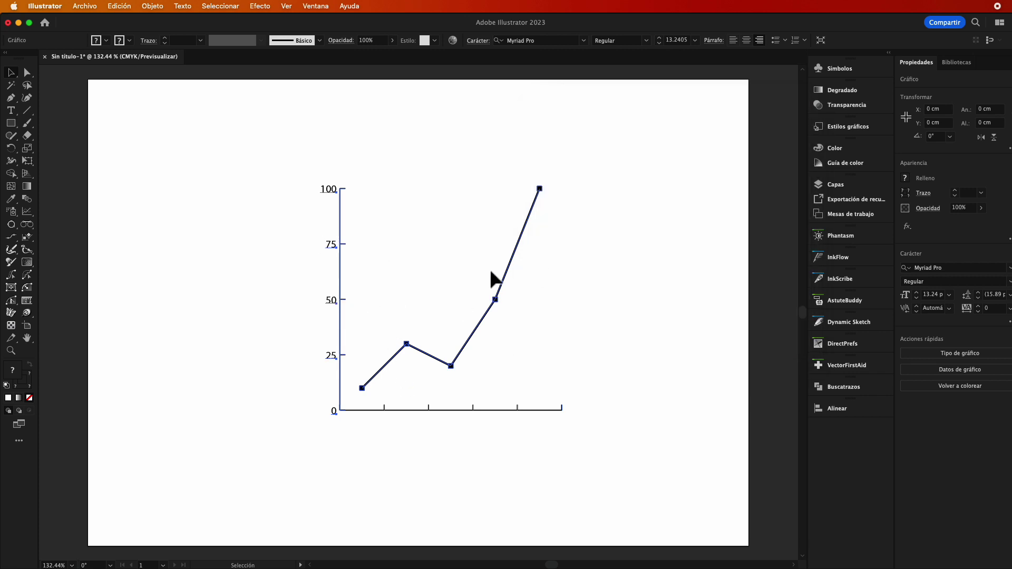
pyautogui.click(363, 296)
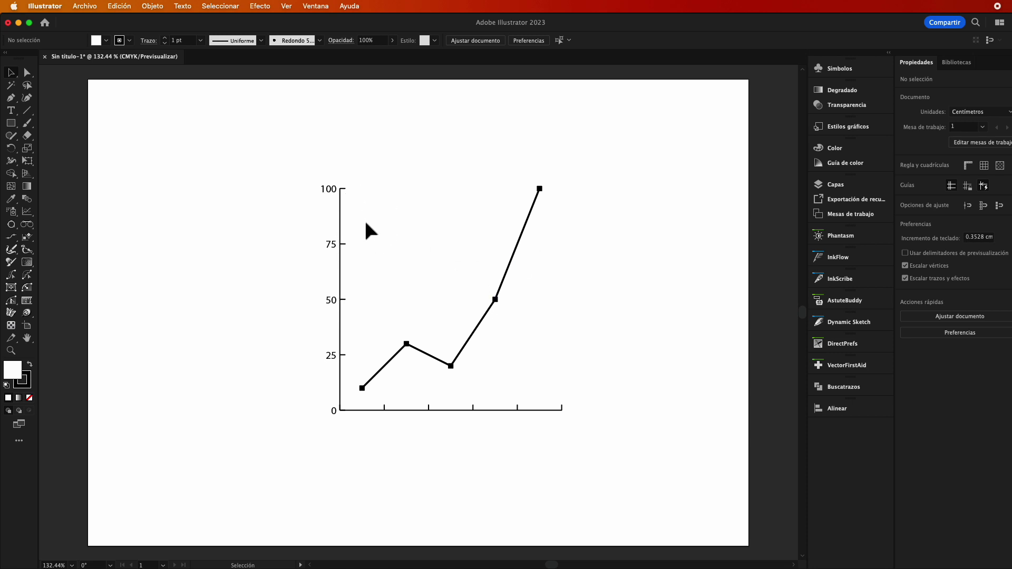
# Step: Change the last graph data value from 100 to 120 and apply it
pyautogui.moveTo(266, 158); pyautogui.dragTo(558, 418)
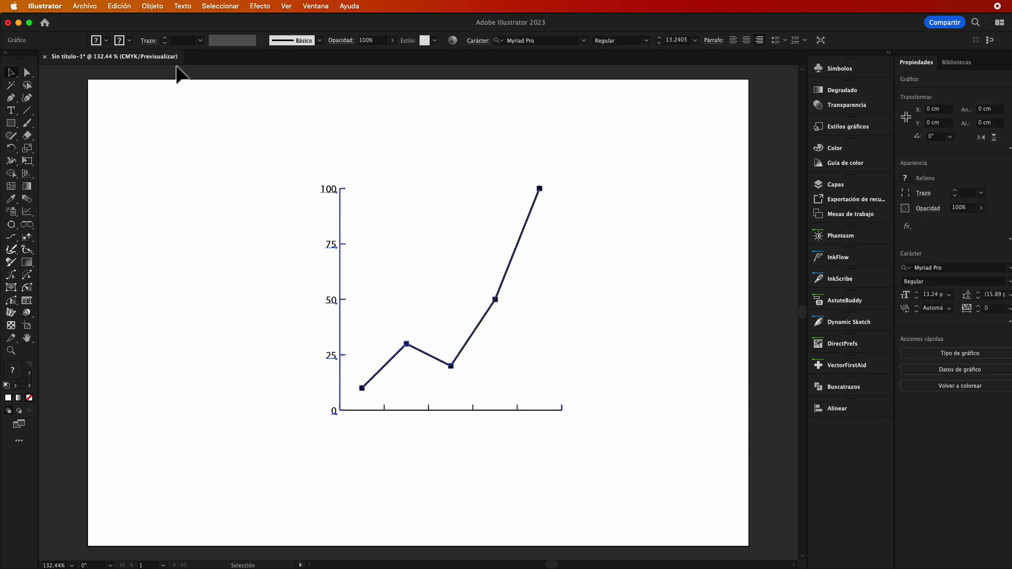
pyautogui.click(157, 8)
pyautogui.moveTo(201, 503)
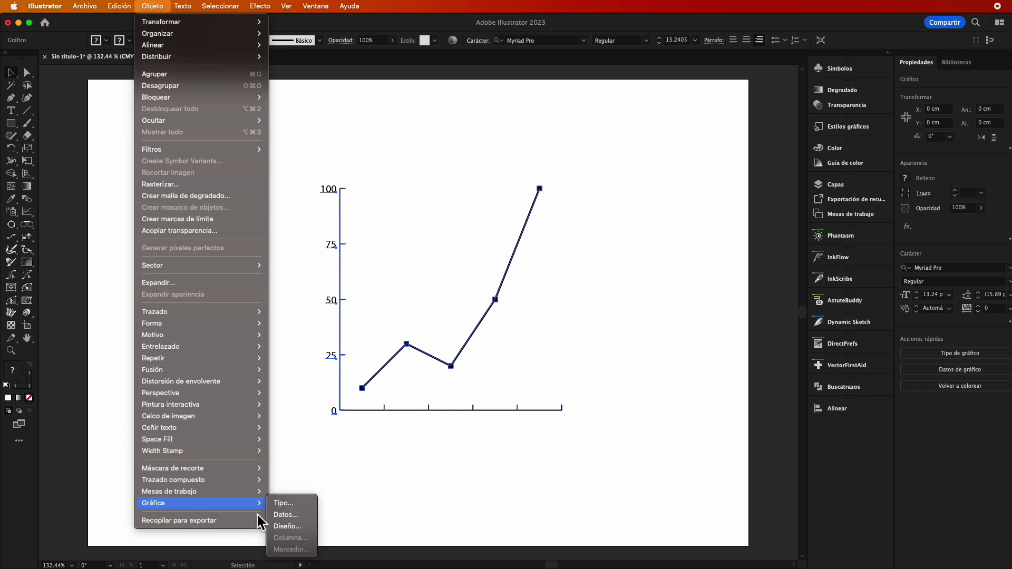
pyautogui.click(283, 515)
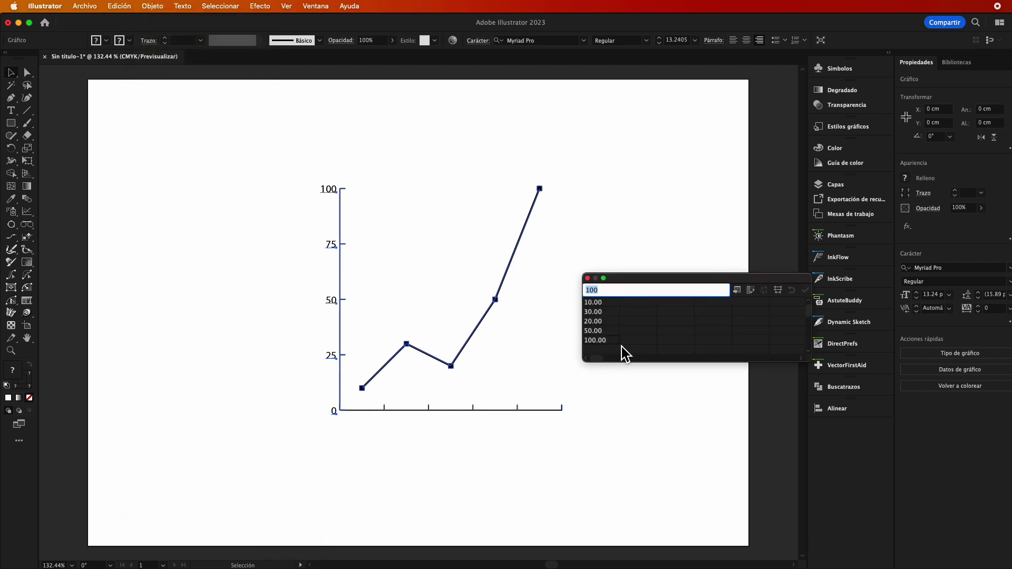
pyautogui.write('1')
pyautogui.click(805, 291)
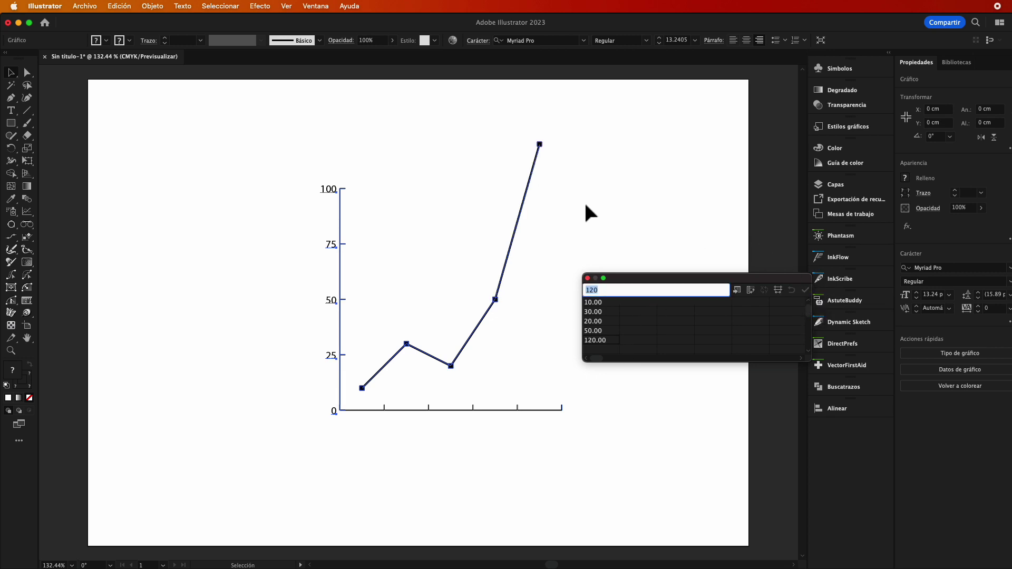
pyautogui.click(673, 220)
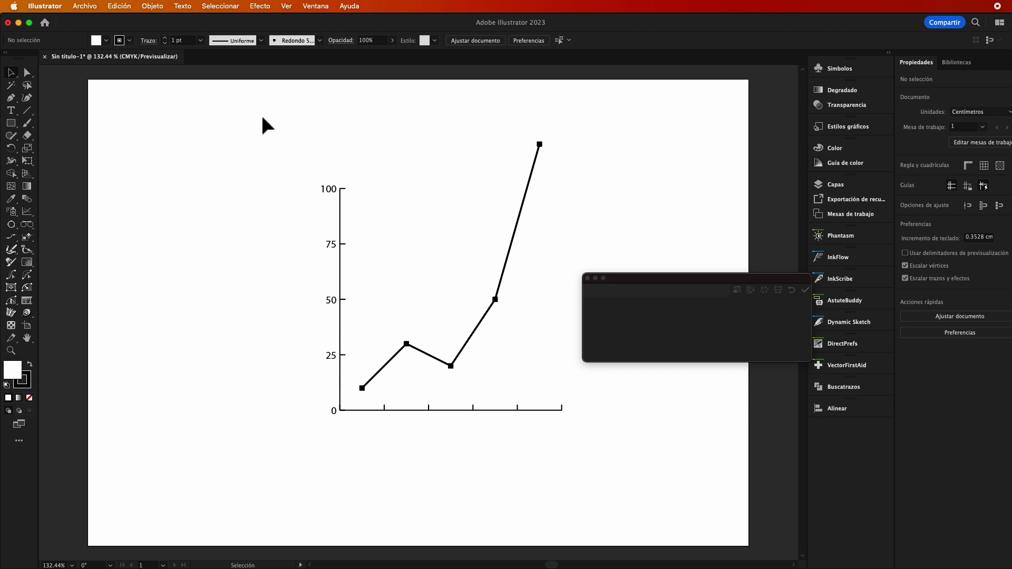
# Step: Reselect the graph, then close the graph data window and deselect
pyautogui.click(310, 151)
pyautogui.moveTo(300, 129); pyautogui.dragTo(580, 488)
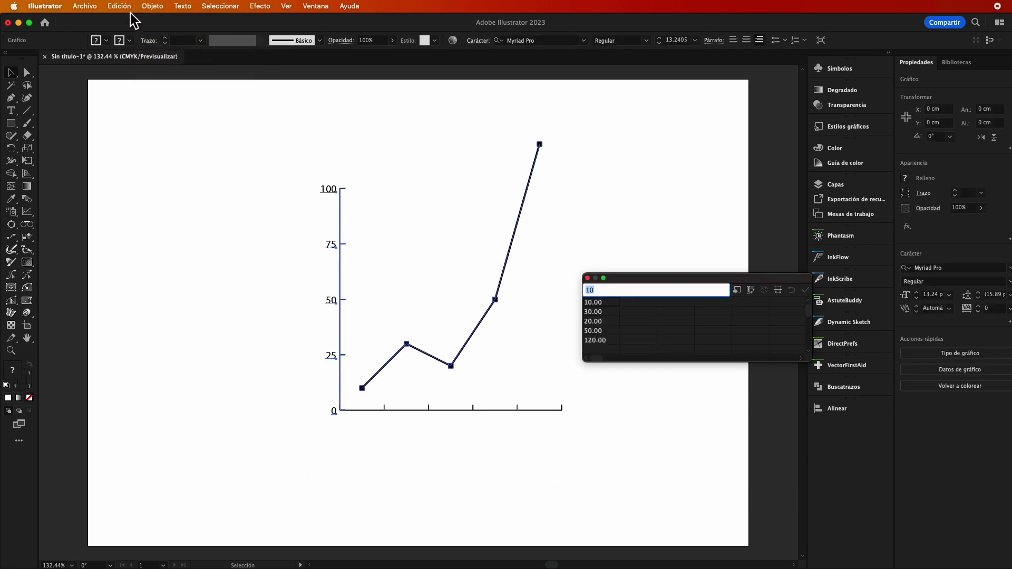
pyautogui.click(155, 6)
pyautogui.moveTo(118, 5)
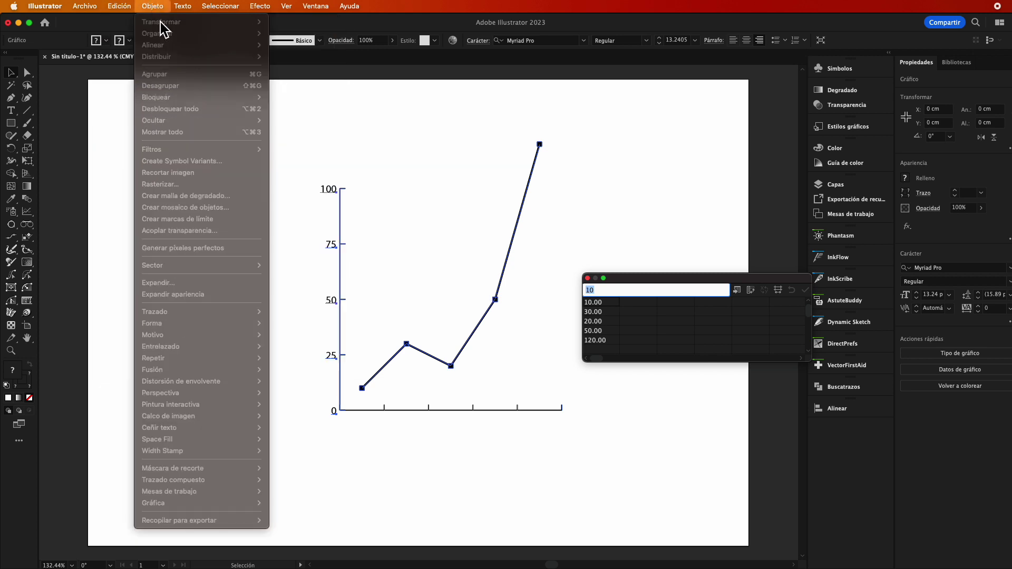
pyautogui.click(438, 273)
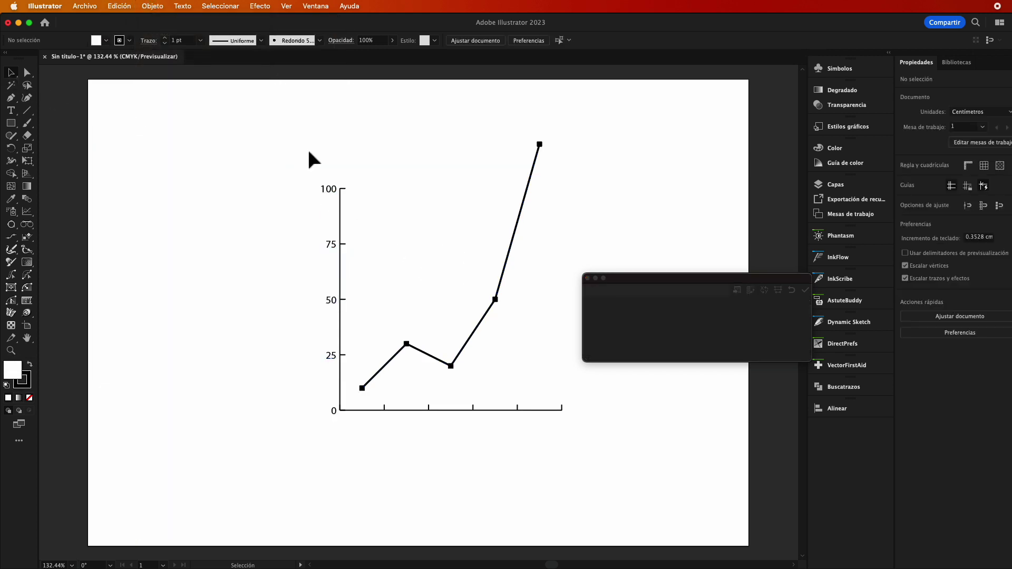
pyautogui.moveTo(310, 158); pyautogui.dragTo(480, 461)
pyautogui.click(161, 6)
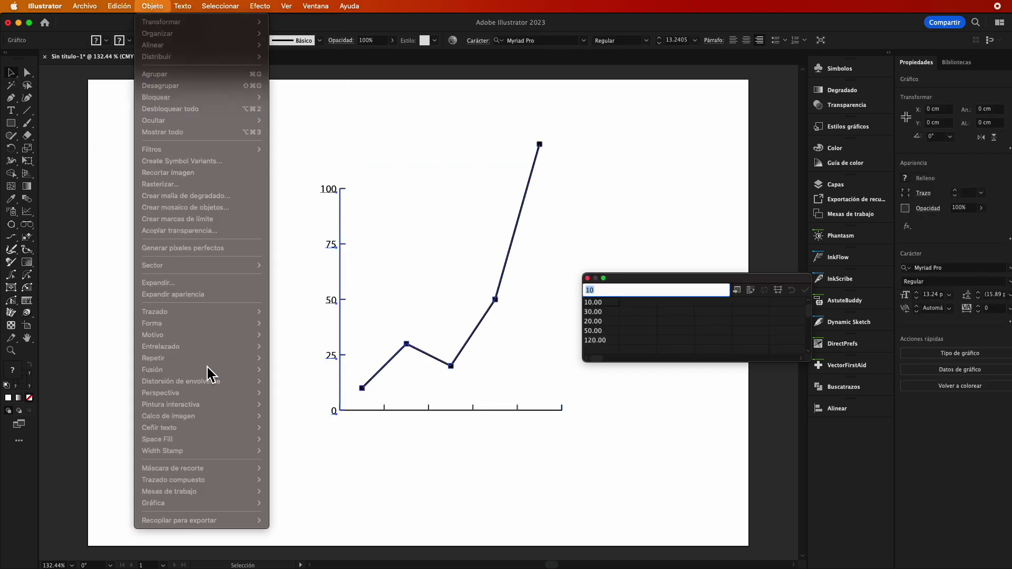
pyautogui.click(467, 381)
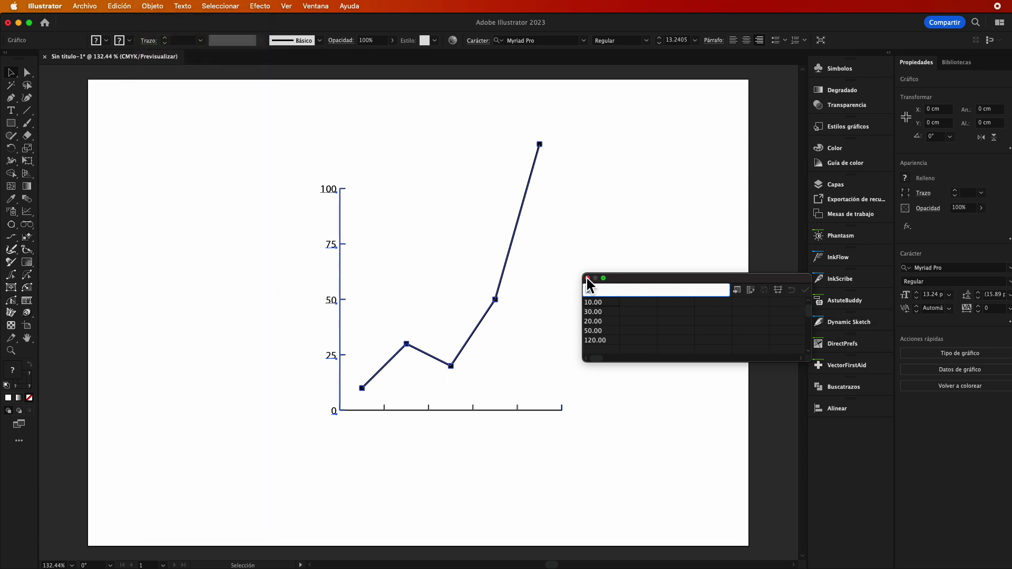
pyautogui.click(587, 278)
pyautogui.click(273, 137)
# Step: Uncheck Ignorar valores calculados on the value axis so it scales 0–120 in steps of 20
pyautogui.moveTo(273, 138); pyautogui.dragTo(594, 434)
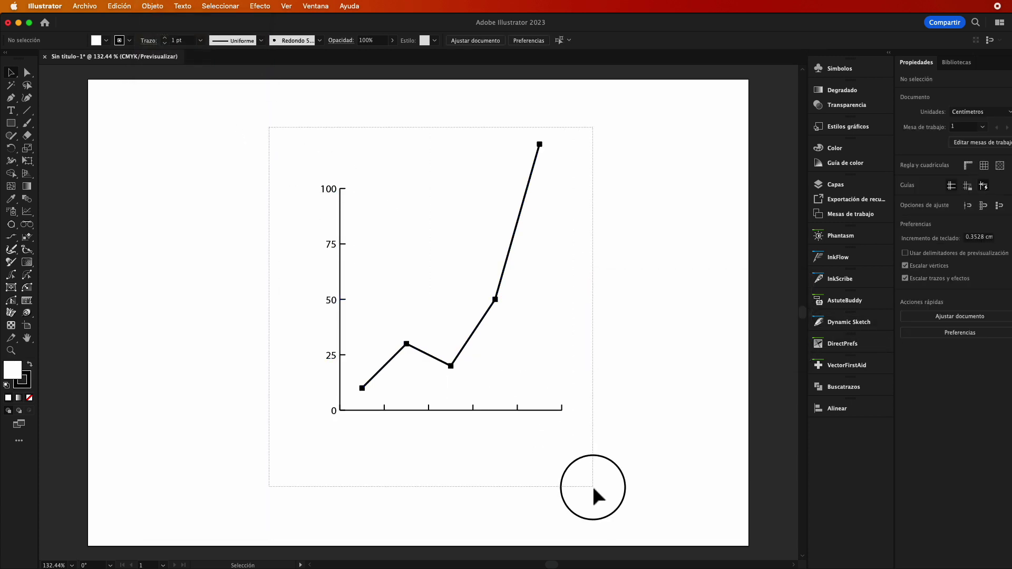
pyautogui.click(158, 7)
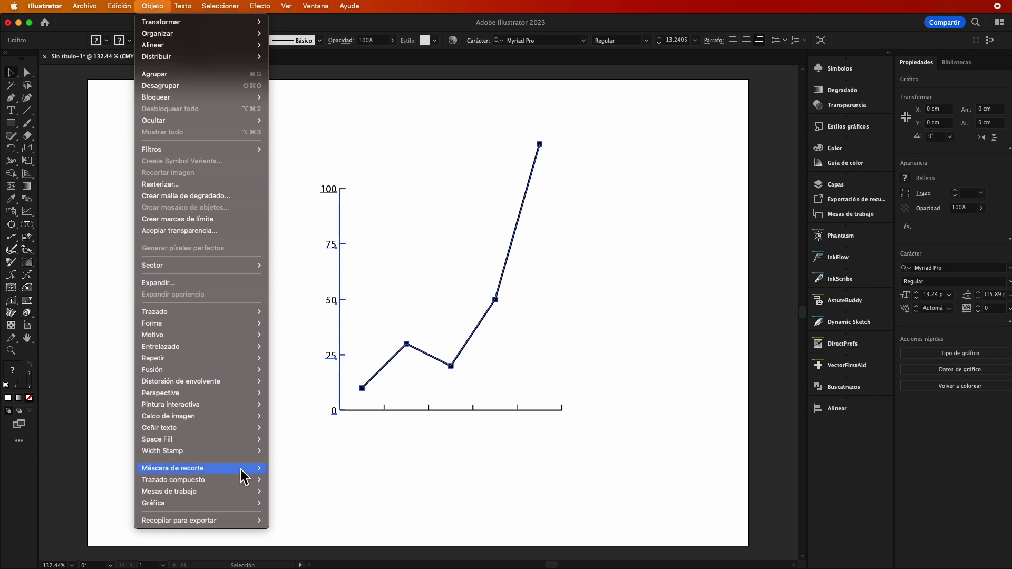
pyautogui.moveTo(153, 503)
pyautogui.click(288, 514)
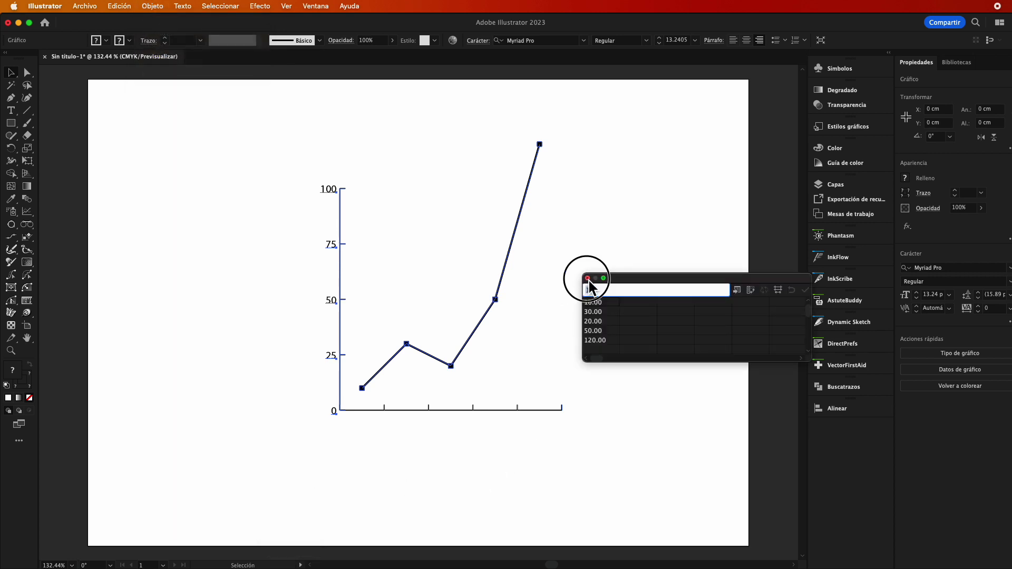
pyautogui.click(587, 278)
pyautogui.click(152, 6)
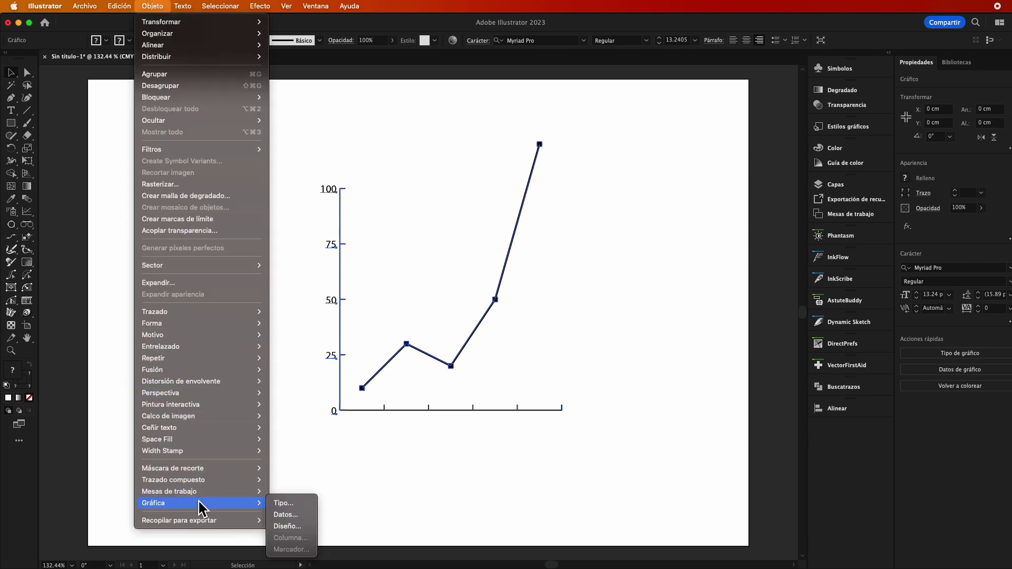
pyautogui.click(289, 505)
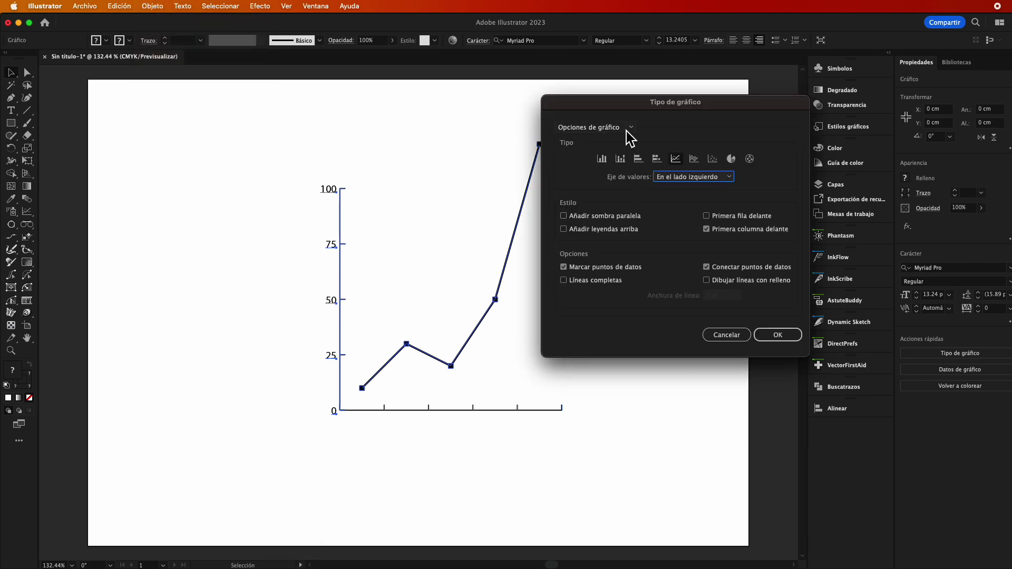
pyautogui.click(628, 129)
pyautogui.click(620, 154)
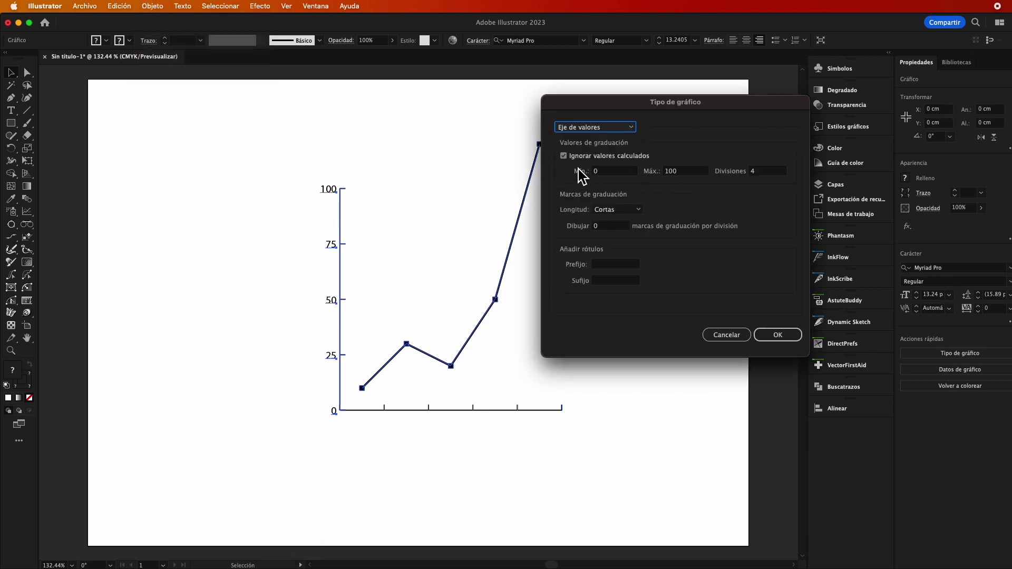
pyautogui.click(564, 156)
pyautogui.click(785, 337)
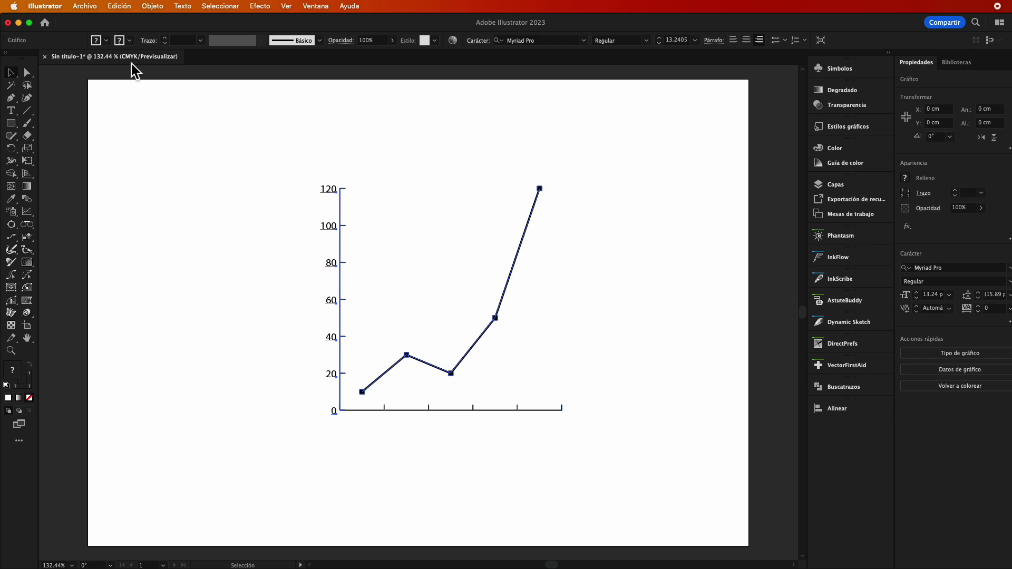
pyautogui.click(148, 7)
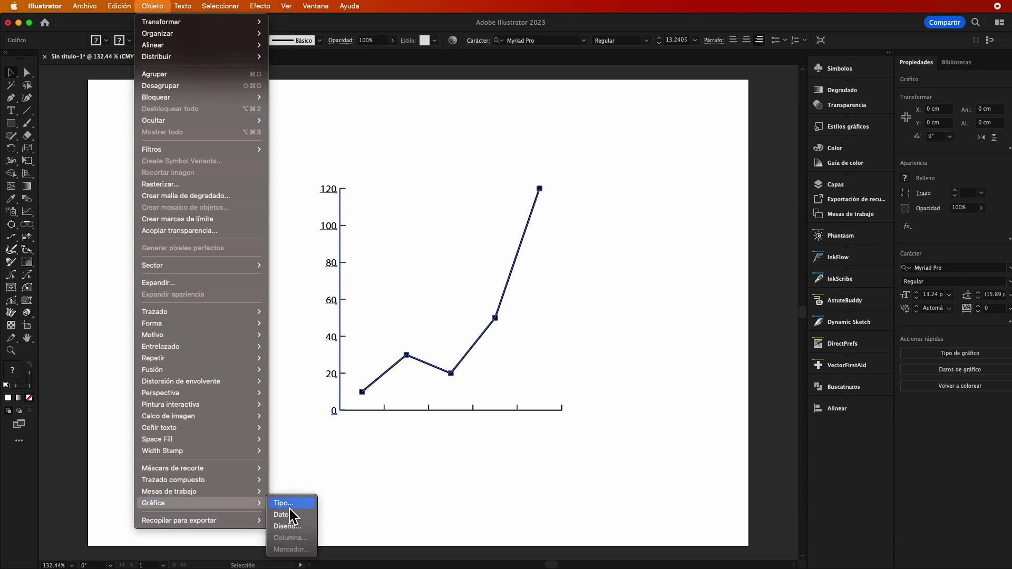
# Step: Check Ignorar valores calculados and set Divisiones from 6 to 4 on the value axis
pyautogui.click(288, 505)
pyautogui.click(596, 127)
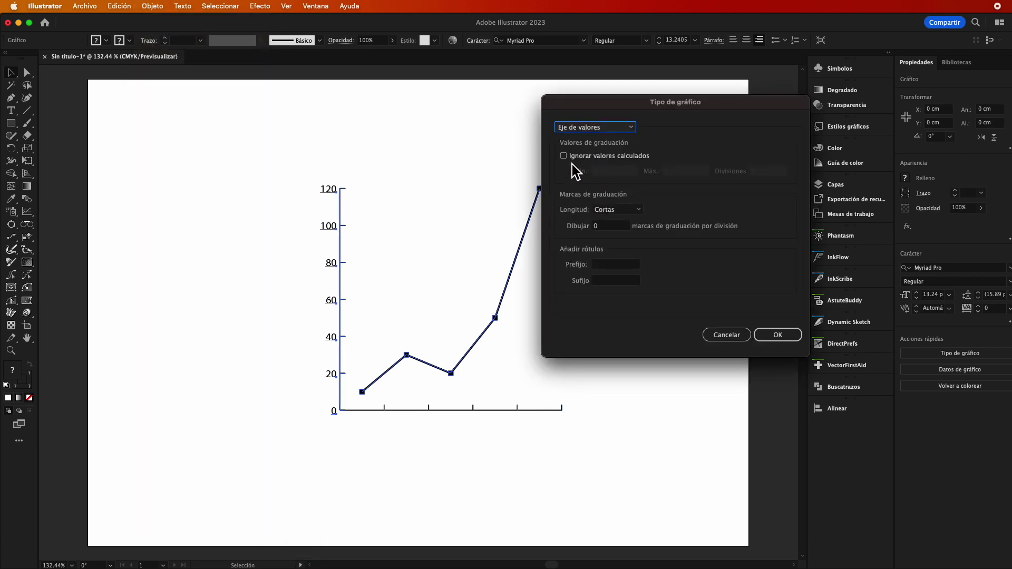
pyautogui.click(565, 155)
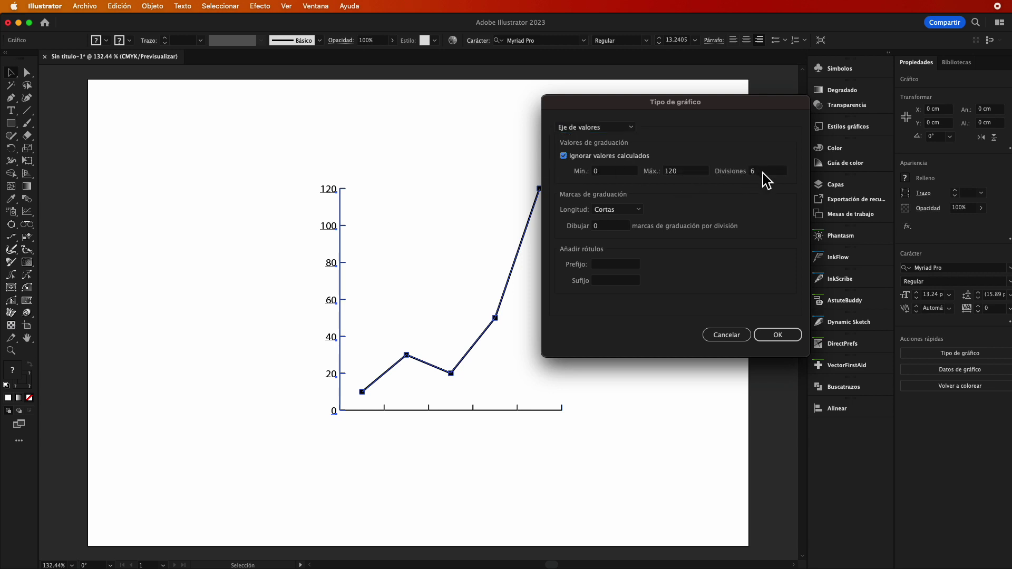
pyautogui.click(763, 173)
pyautogui.doubleClick(761, 173)
pyautogui.write('4')
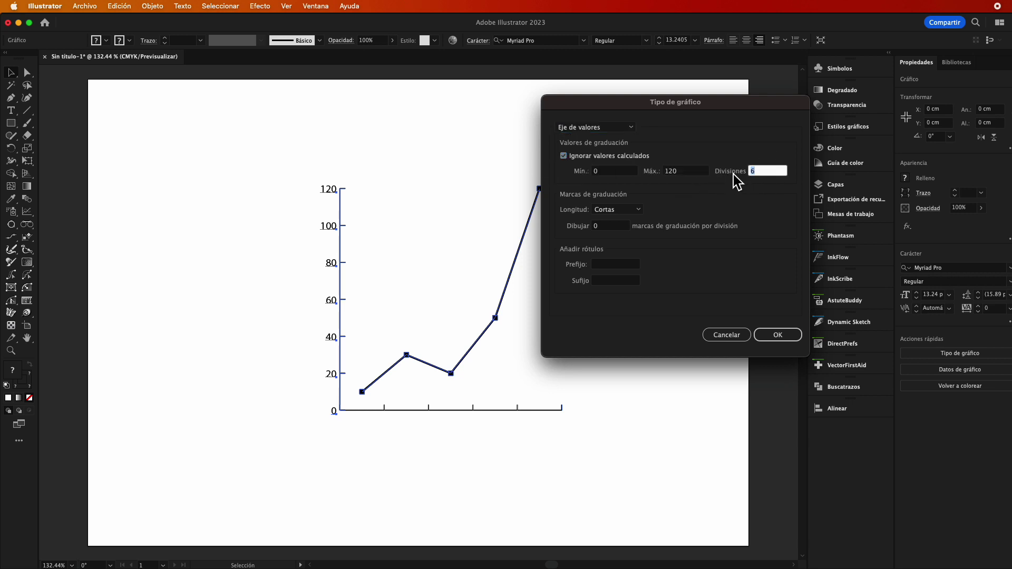
pyautogui.click(785, 343)
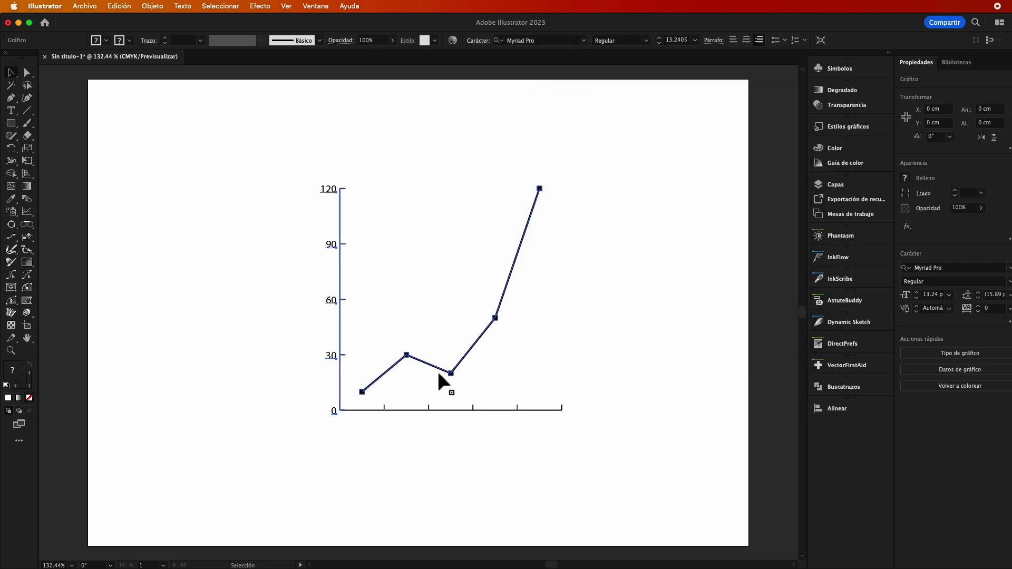
# Step: Change the value axis Max from 120 to 100 with 4 divisions
pyautogui.moveTo(295, 172); pyautogui.dragTo(582, 425)
pyautogui.moveTo(296, 152); pyautogui.dragTo(666, 485)
pyautogui.click(149, 7)
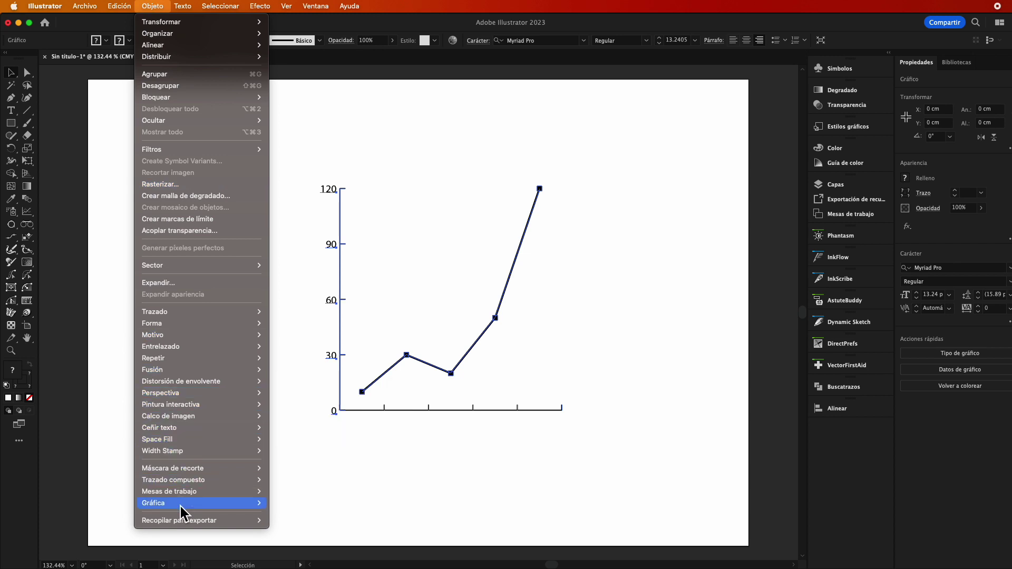
pyautogui.moveTo(153, 503)
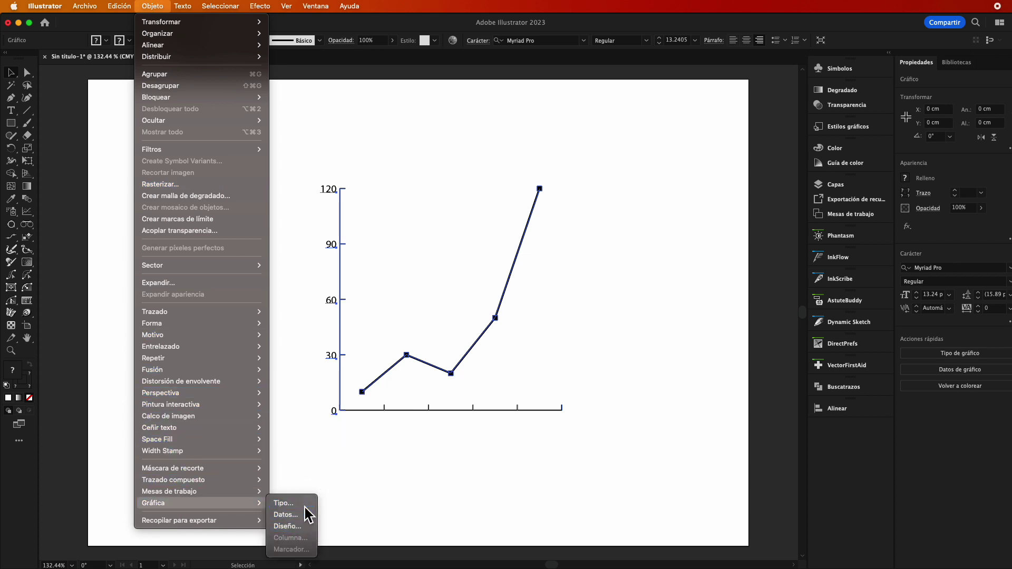
pyautogui.click(305, 505)
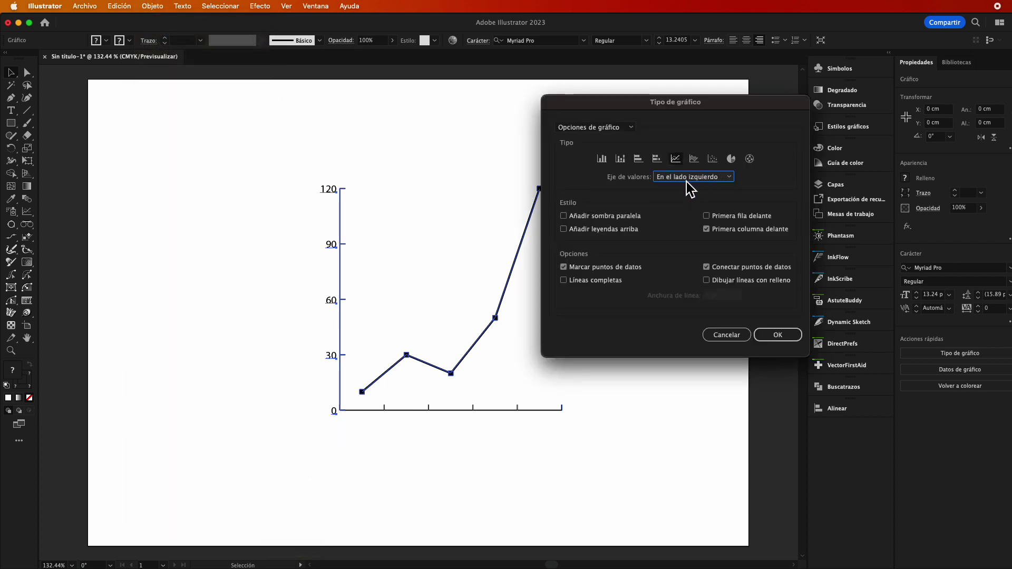
pyautogui.click(618, 128)
pyautogui.click(616, 150)
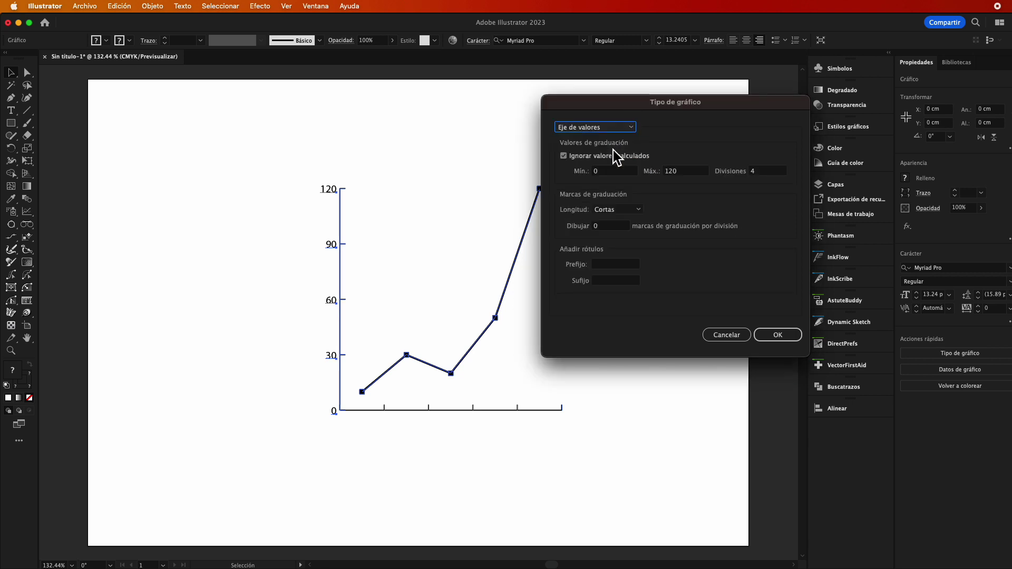
pyautogui.doubleClick(681, 174)
pyautogui.write('100')
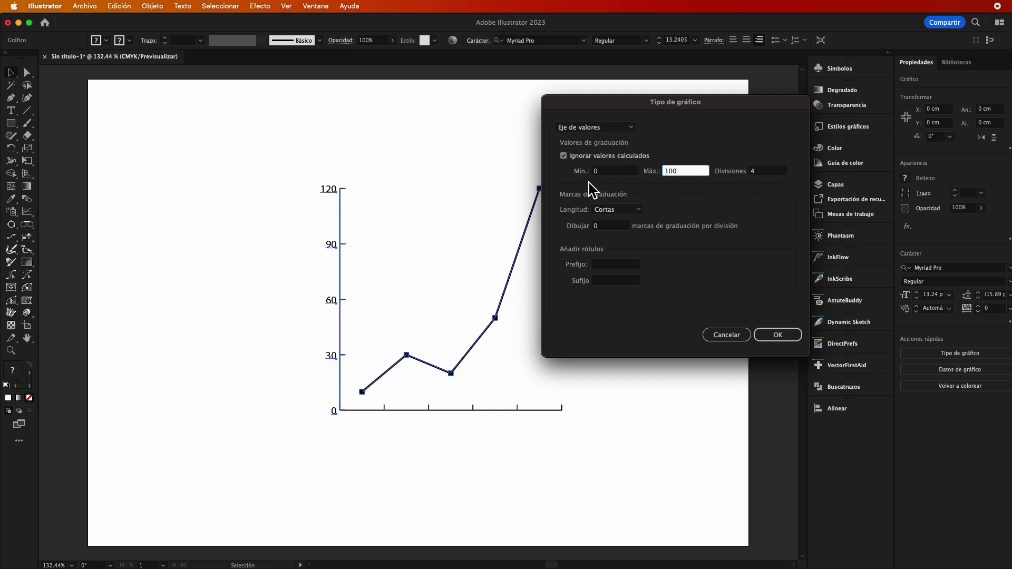
pyautogui.click(791, 337)
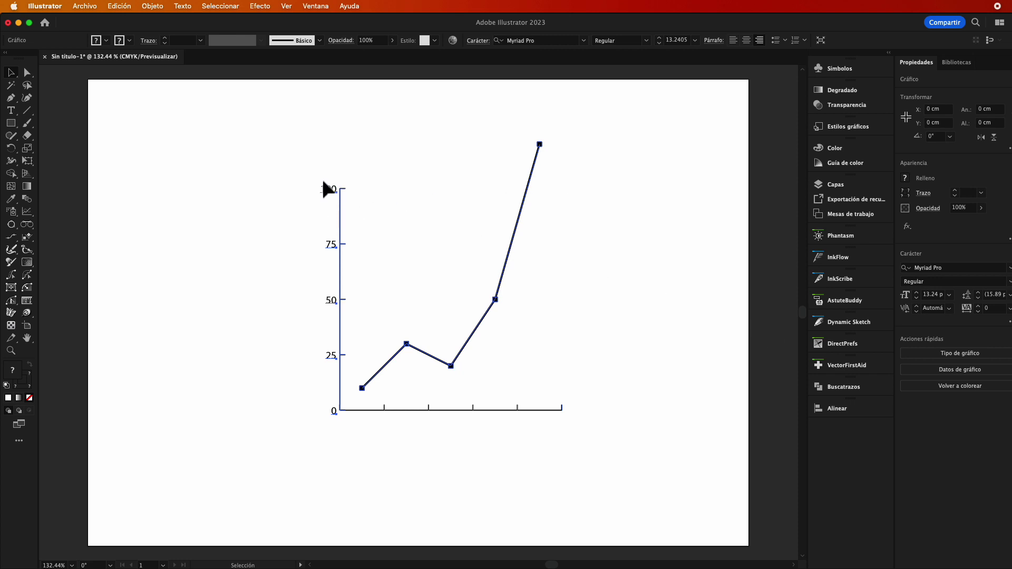
pyautogui.moveTo(321, 180)
pyautogui.mouseDown()
pyautogui.moveTo(583, 424)
pyautogui.moveTo(571, 423)
pyautogui.mouseUp()
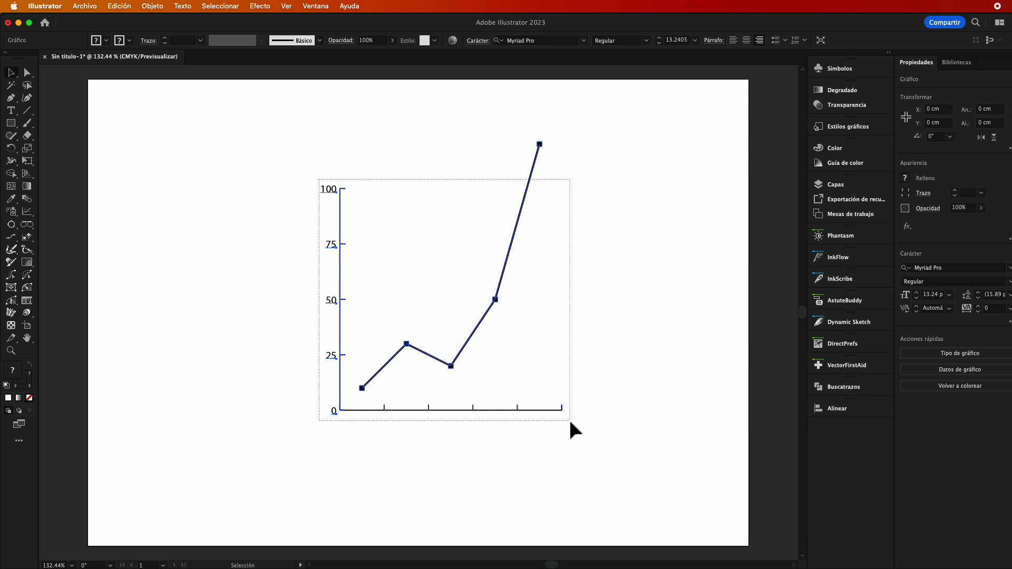
pyautogui.moveTo(570, 422); pyautogui.dragTo(563, 420)
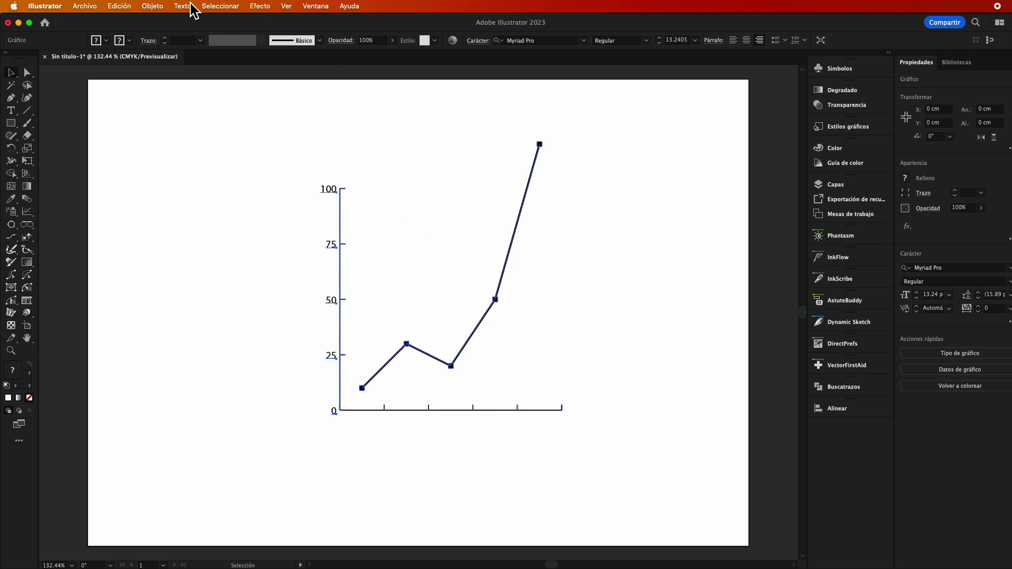
pyautogui.click(152, 6)
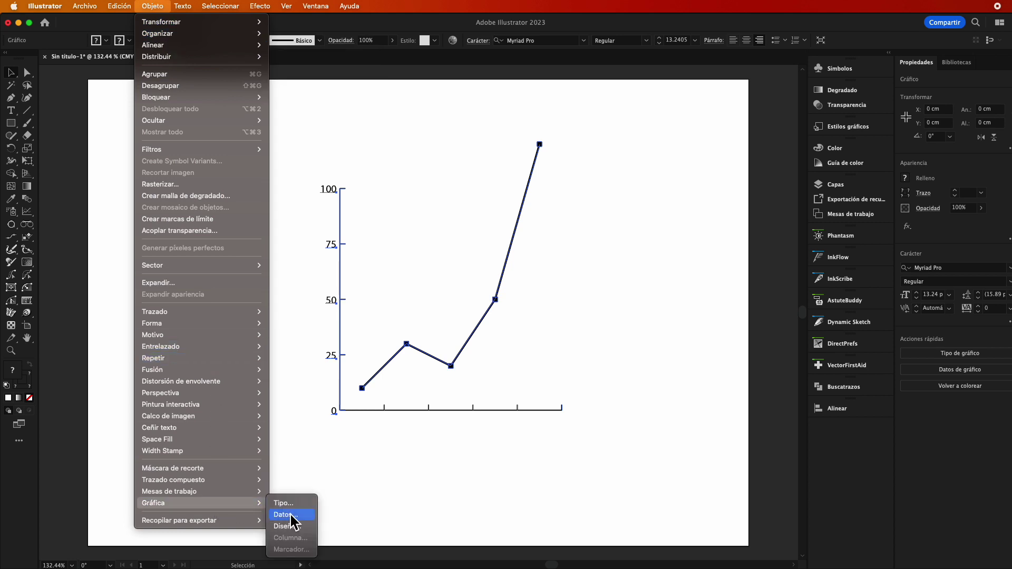
pyautogui.click(291, 505)
pyautogui.click(594, 128)
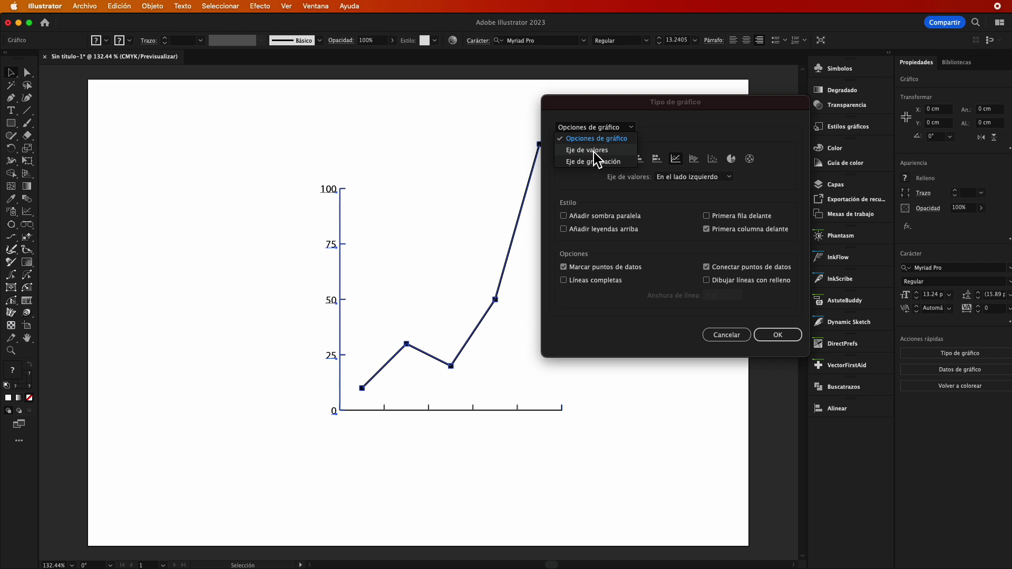
pyautogui.click(594, 152)
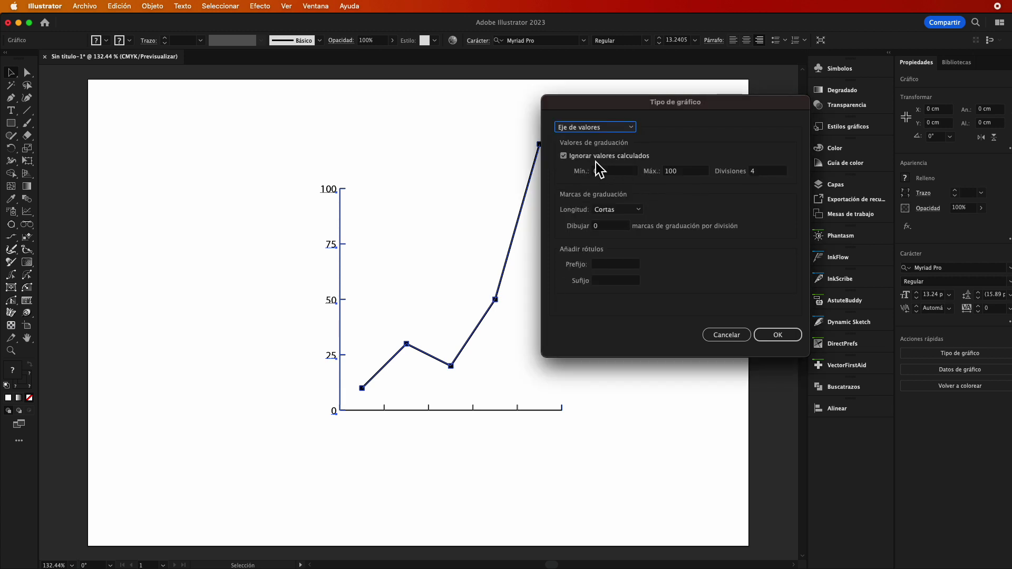
pyautogui.click(614, 174)
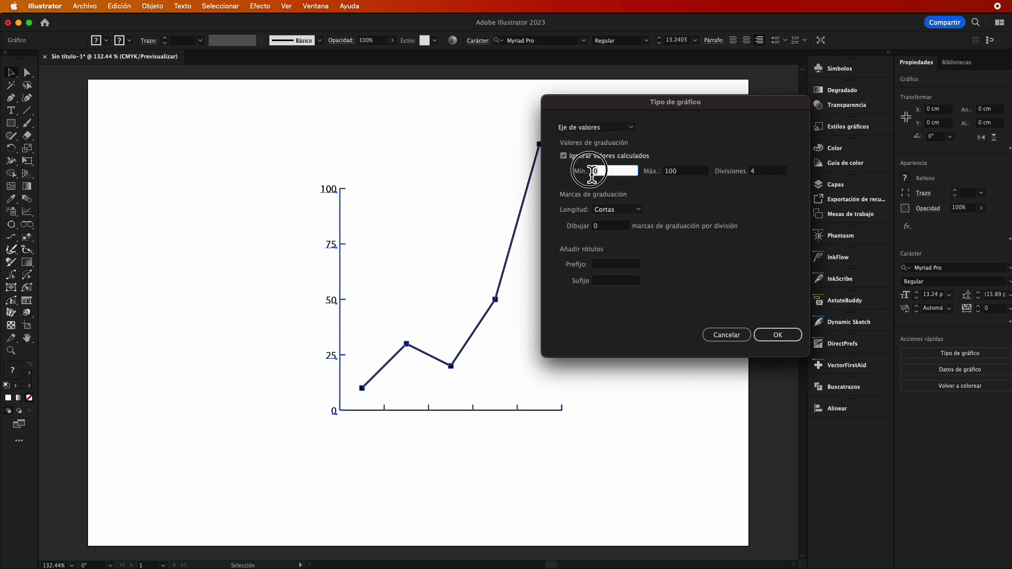
pyautogui.doubleClick(595, 170)
pyautogui.write('15')
pyautogui.click(799, 339)
pyautogui.click(354, 449)
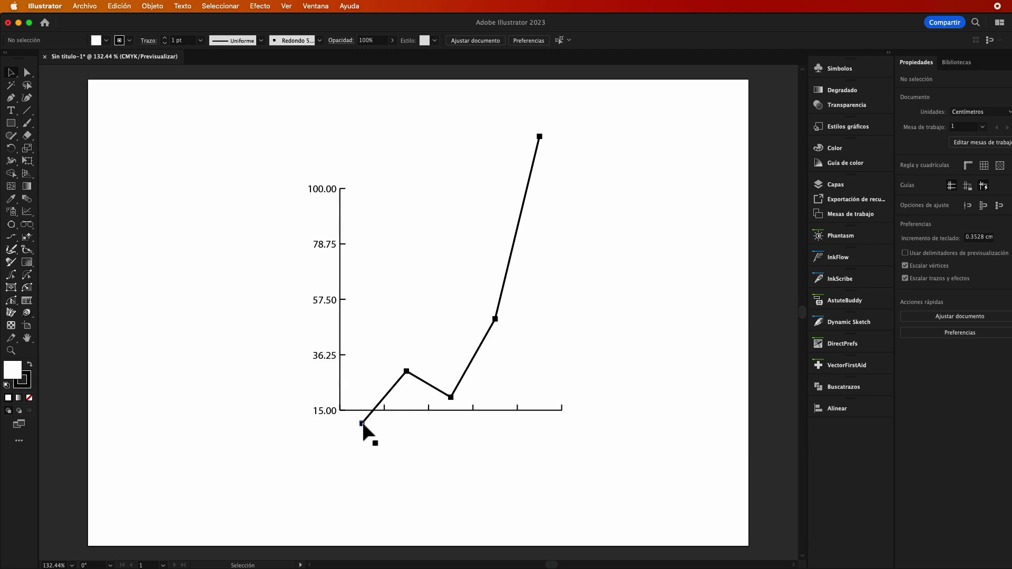
pyautogui.click(419, 380)
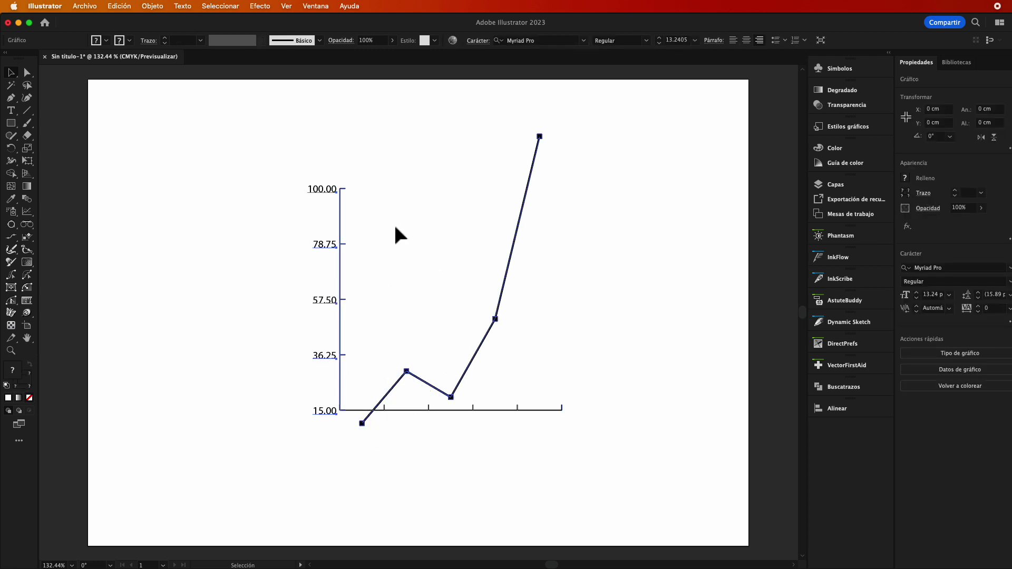
pyautogui.click(158, 6)
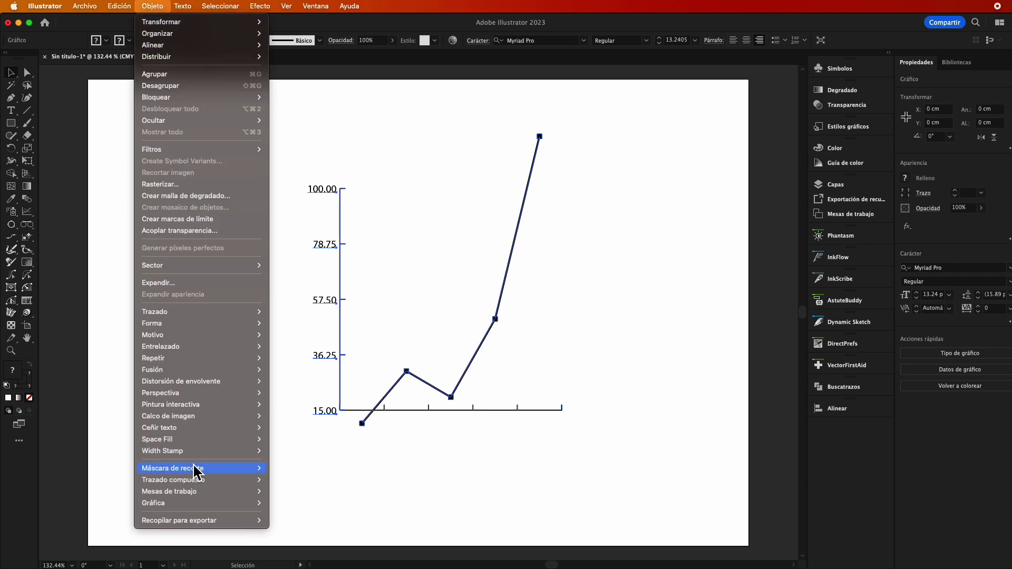
pyautogui.moveTo(154, 503)
pyautogui.click(293, 505)
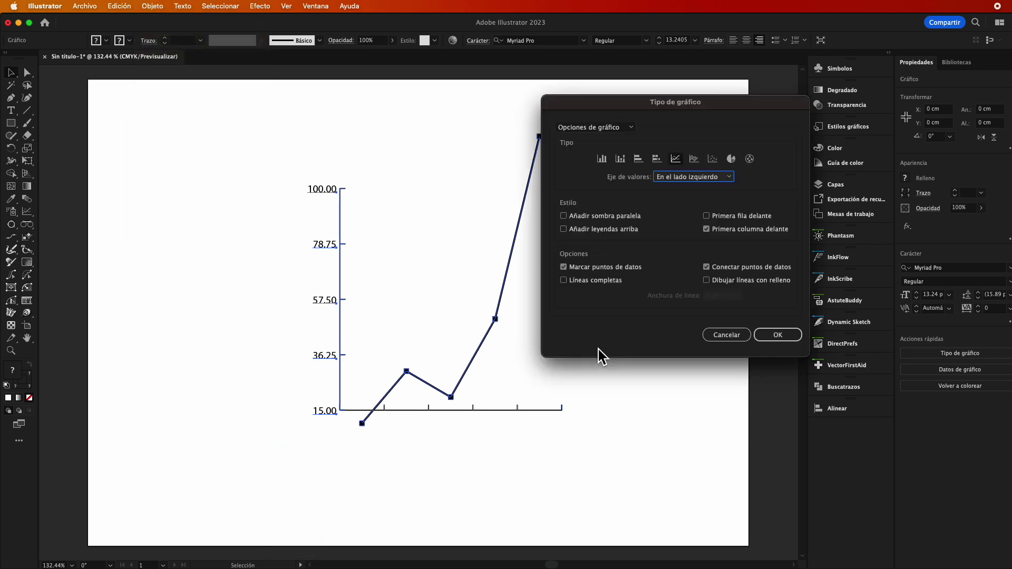
pyautogui.click(622, 128)
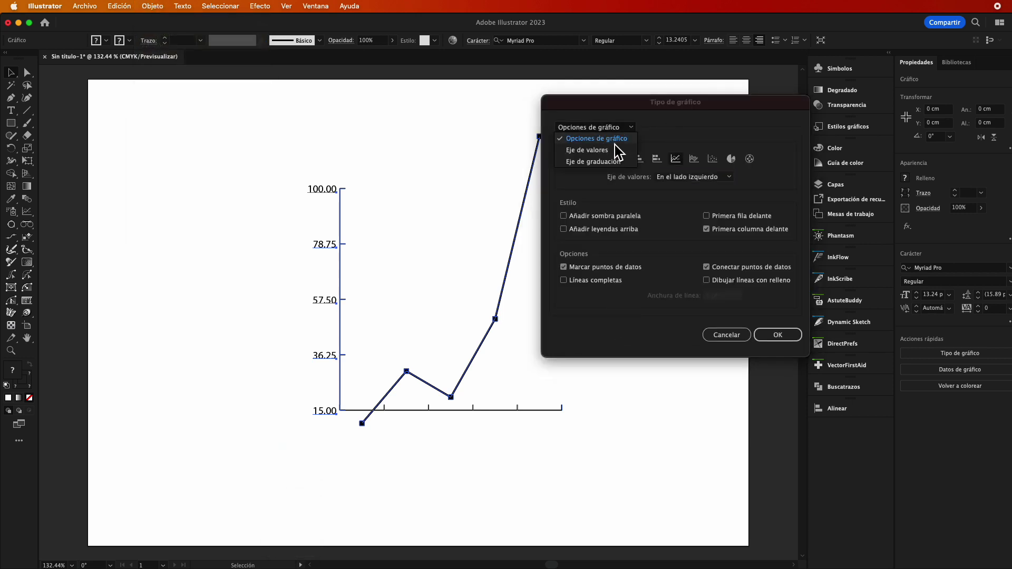
pyautogui.click(615, 151)
pyautogui.doubleClick(616, 171)
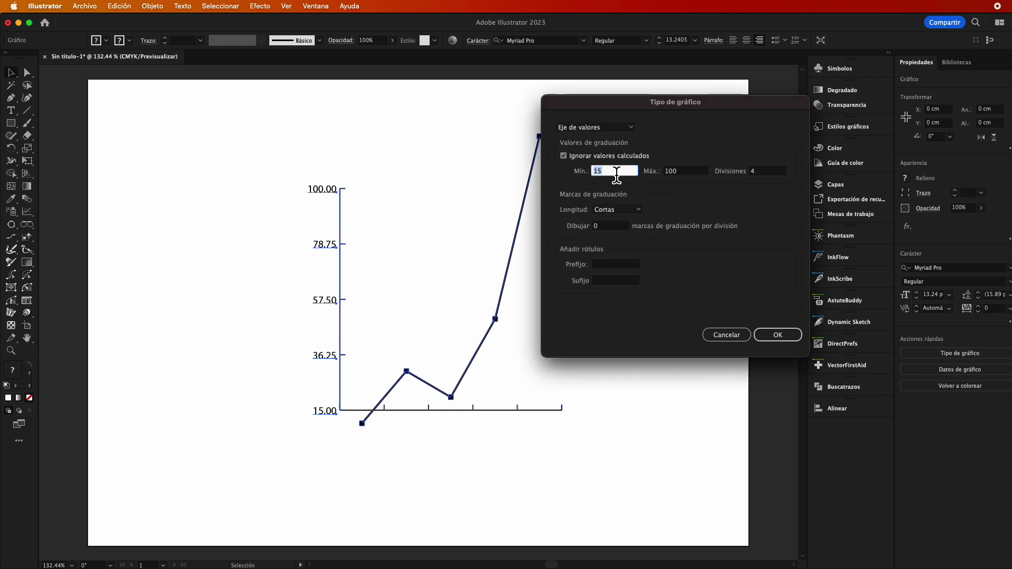
pyautogui.click(788, 336)
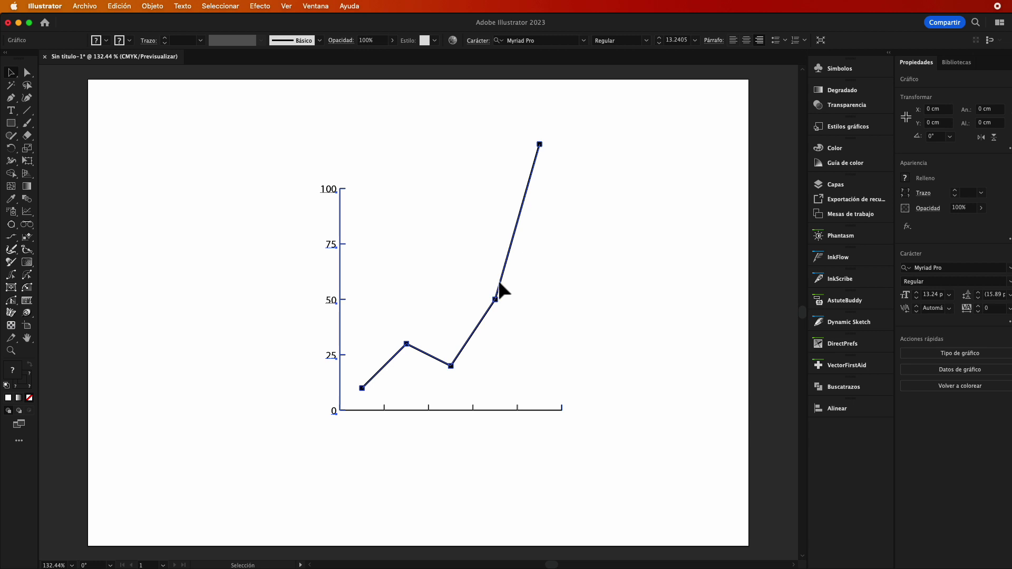
pyautogui.click(148, 6)
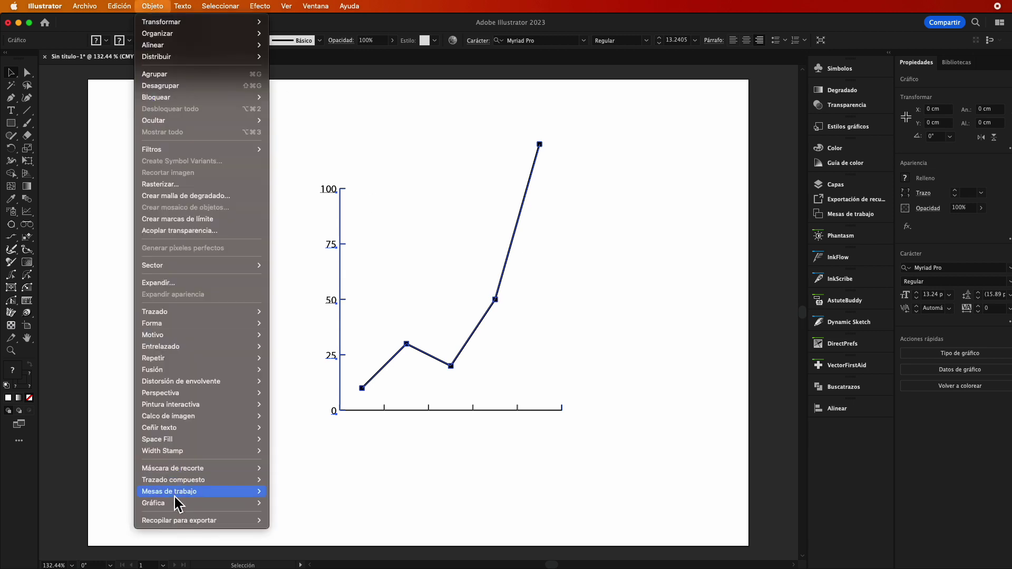
# Step: Set the data cell style to 0 decimals and change the first value to -10
pyautogui.moveTo(174, 503)
pyautogui.click(290, 520)
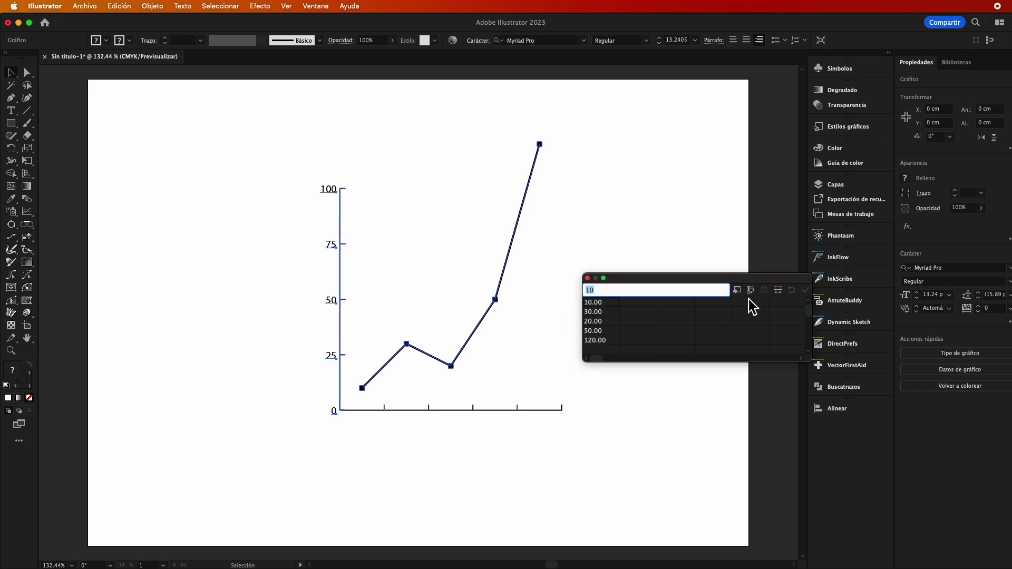
pyautogui.click(779, 291)
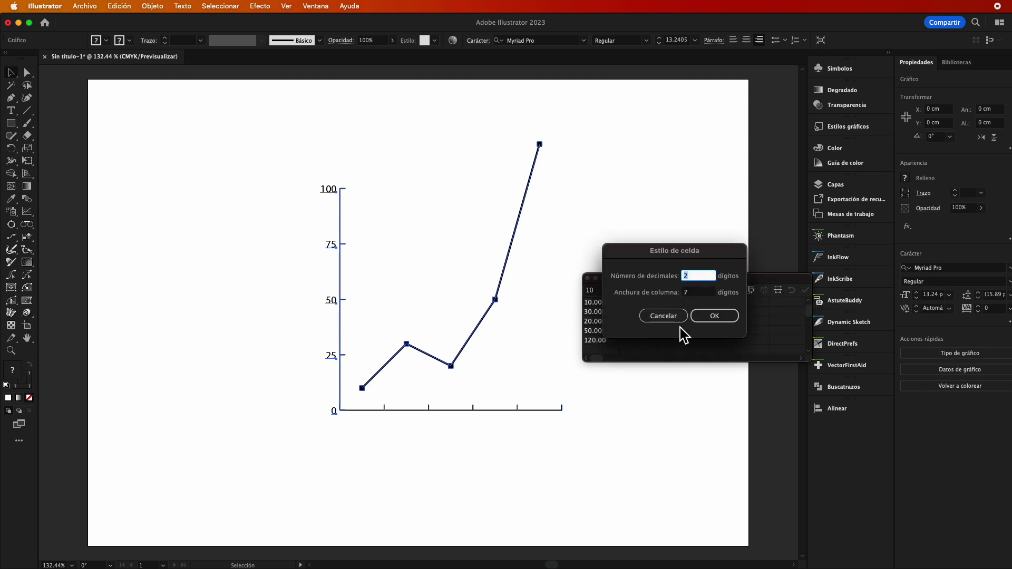
pyautogui.write('0')
pyautogui.click(704, 318)
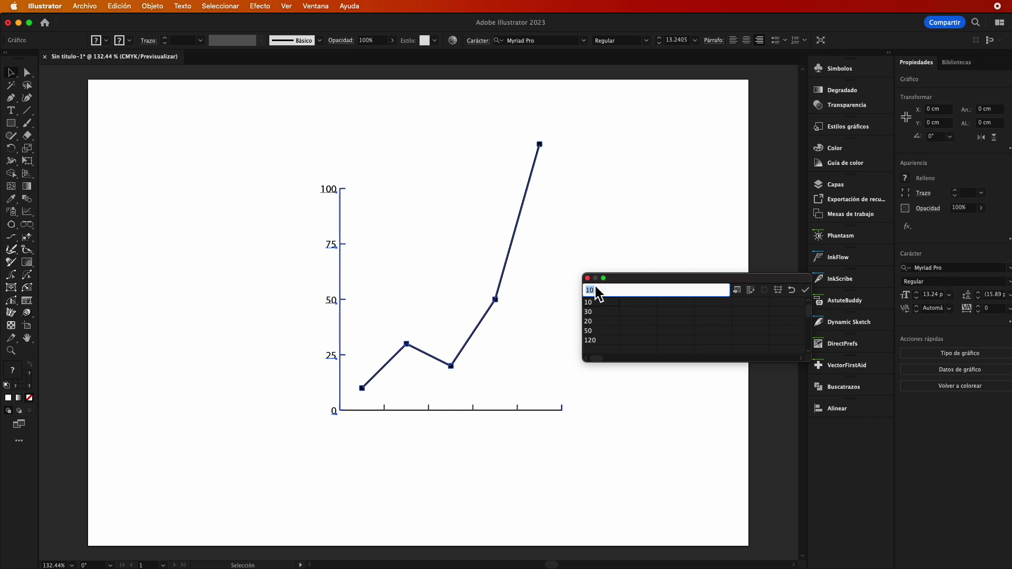
pyautogui.press('BackSpace')
pyautogui.click(805, 290)
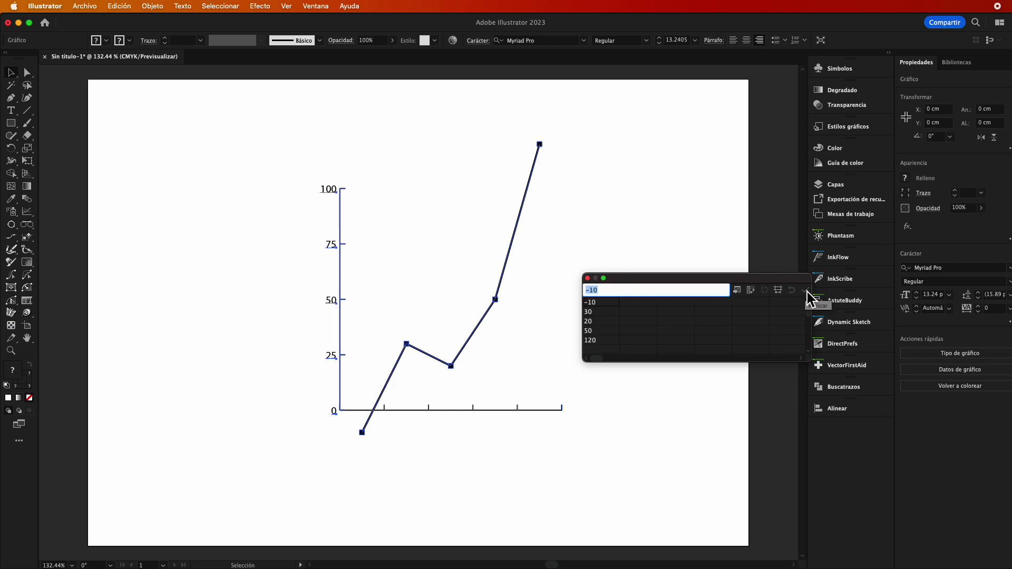
pyautogui.click(356, 447)
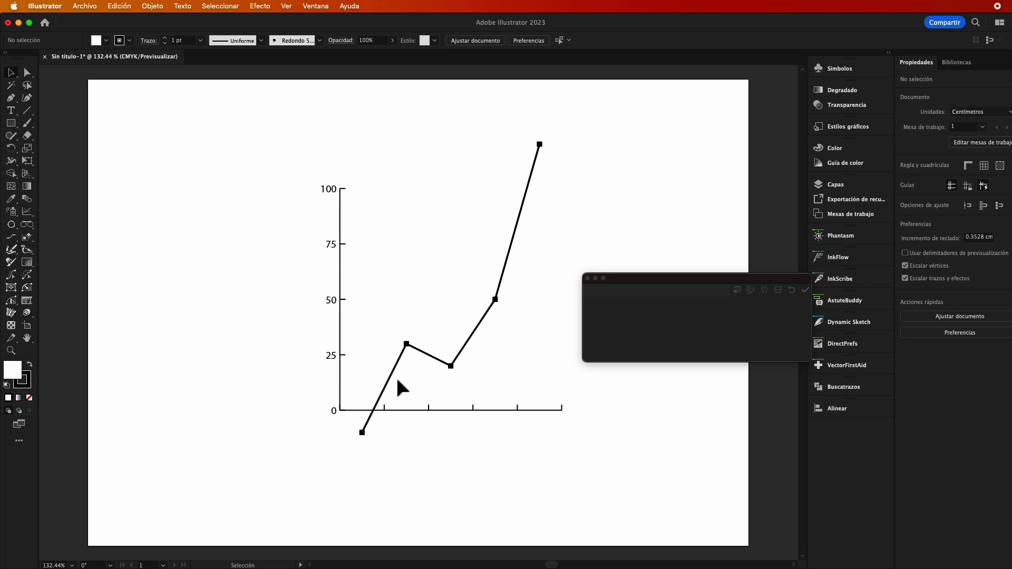
# Step: In the graph data table, set the first cell to 10 and the last cell to -20, then apply
pyautogui.click(656, 298)
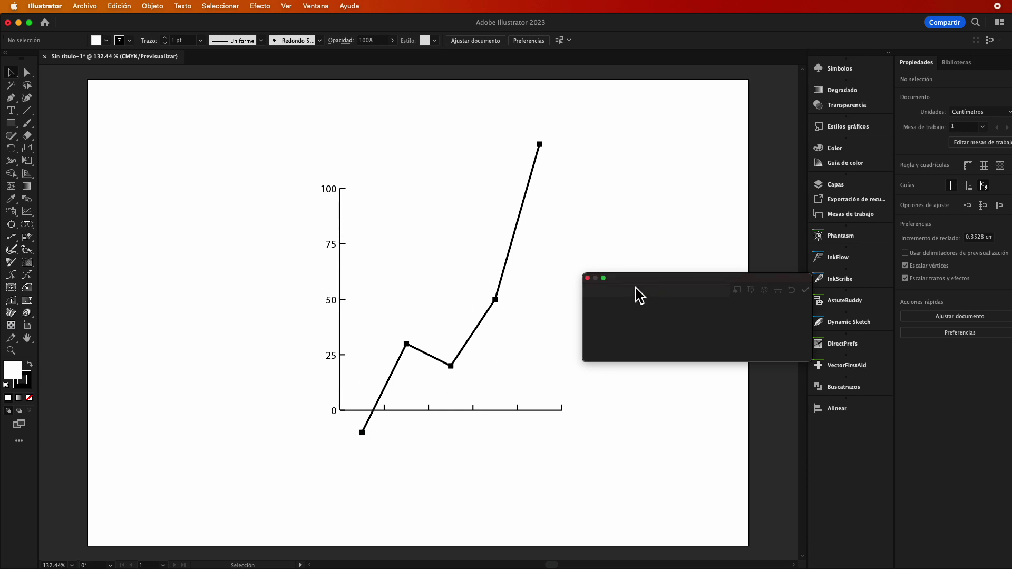
pyautogui.click(488, 316)
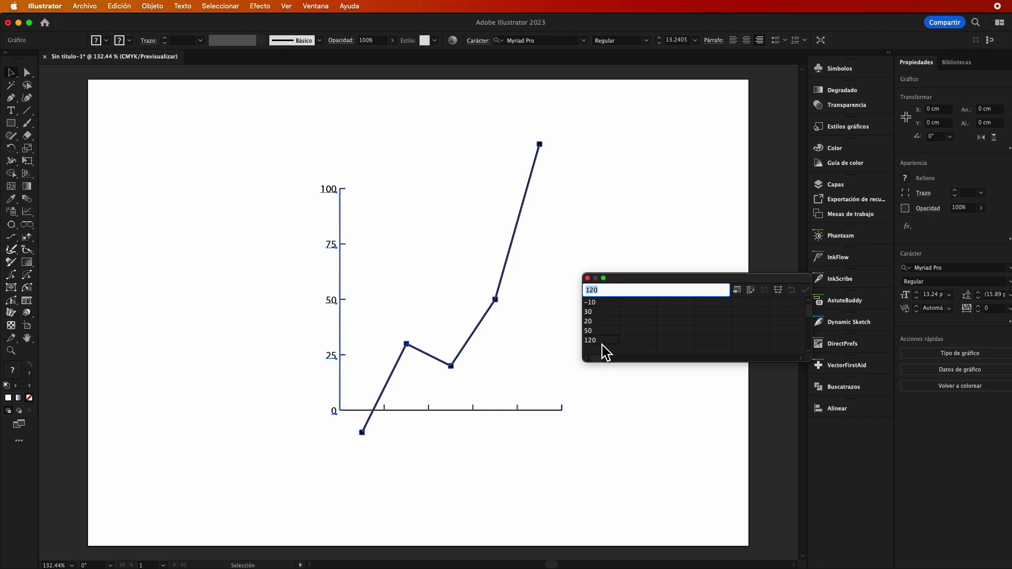
pyautogui.click(602, 304)
pyautogui.write('10')
pyautogui.click(608, 343)
pyautogui.click(606, 344)
pyautogui.write('-')
pyautogui.click(806, 290)
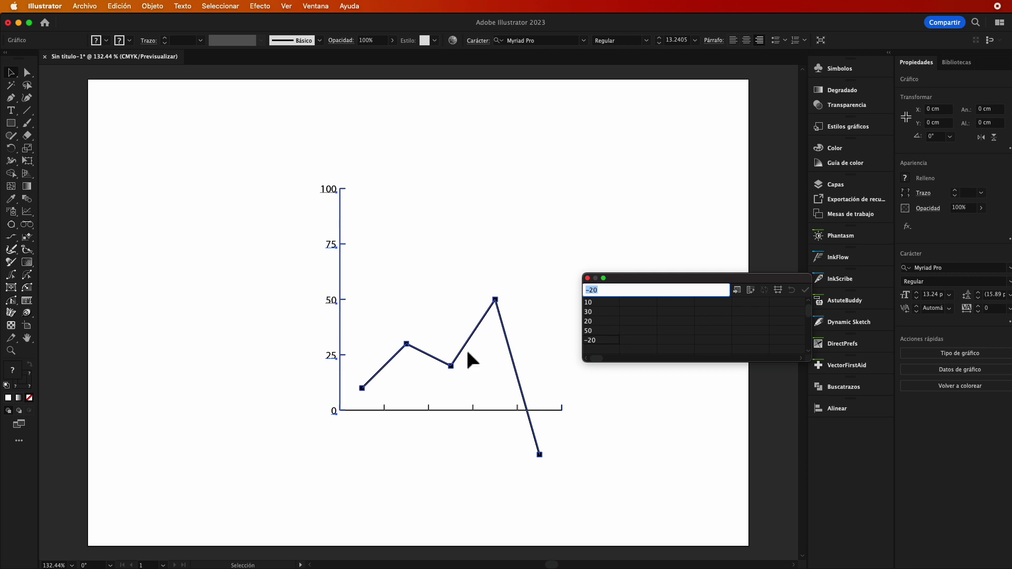
pyautogui.click(441, 449)
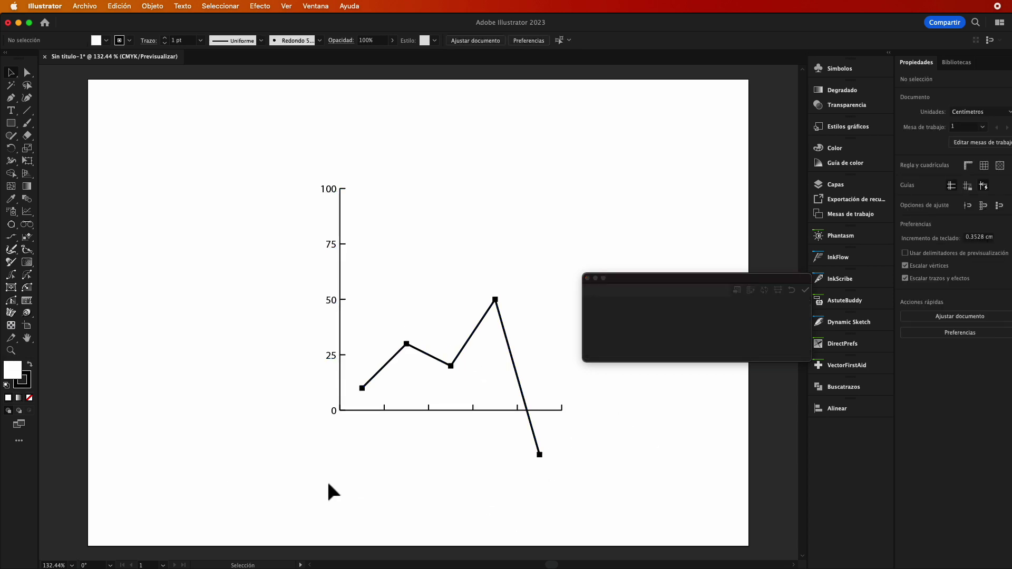